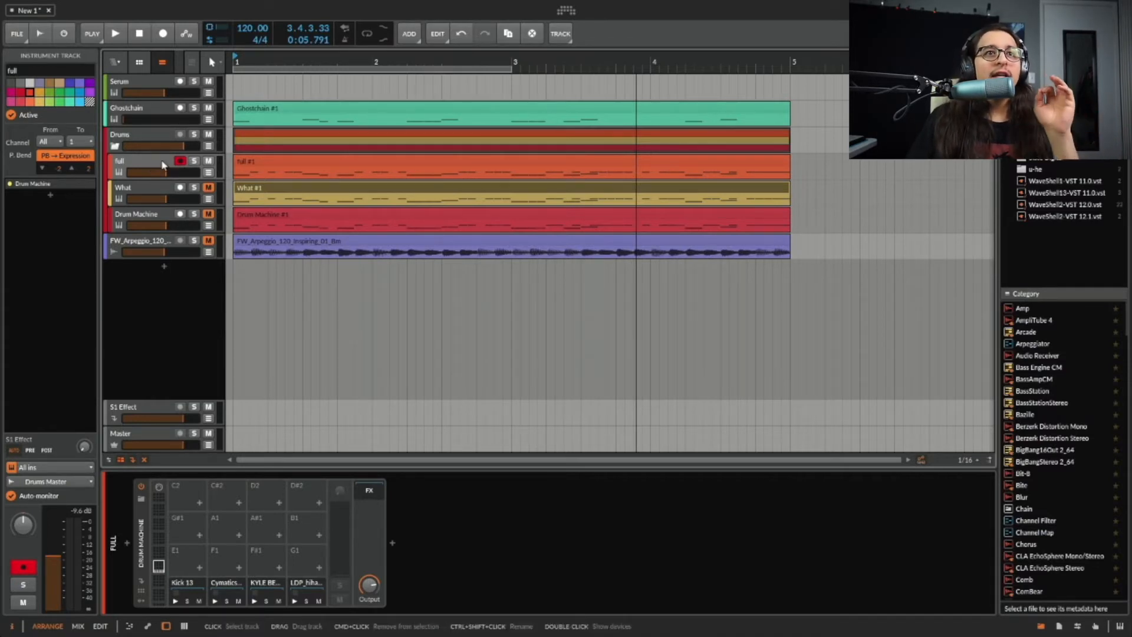
Step: Play the full drum track, mute it, and audition the unmuted Drum Machine track from the start of bar 1
key("space")
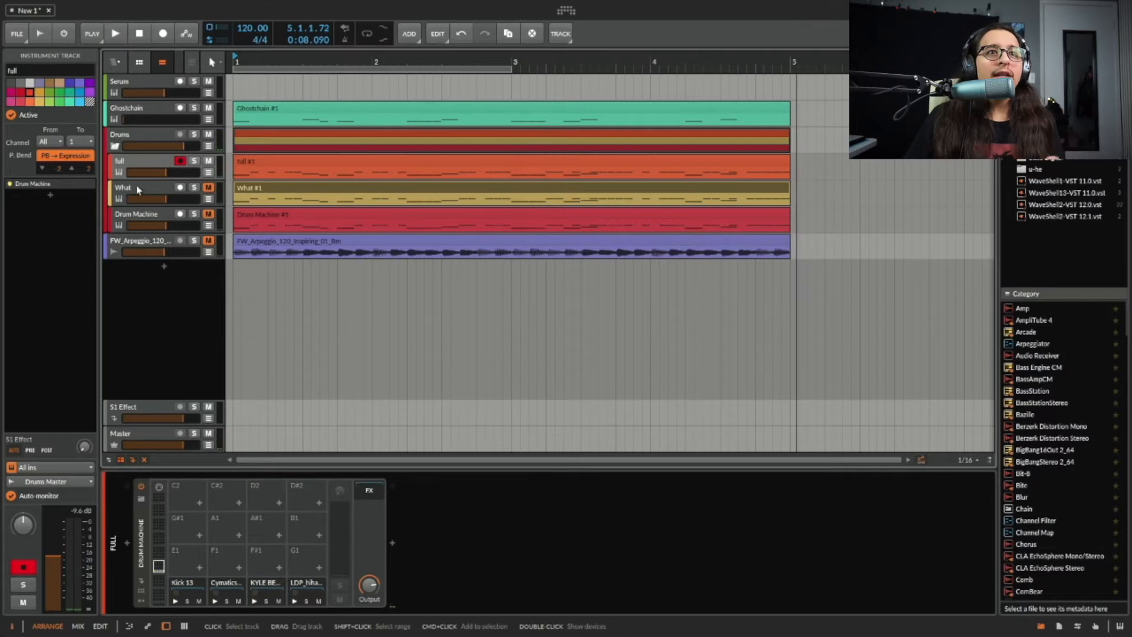
left_click(208, 161)
left_click(156, 219)
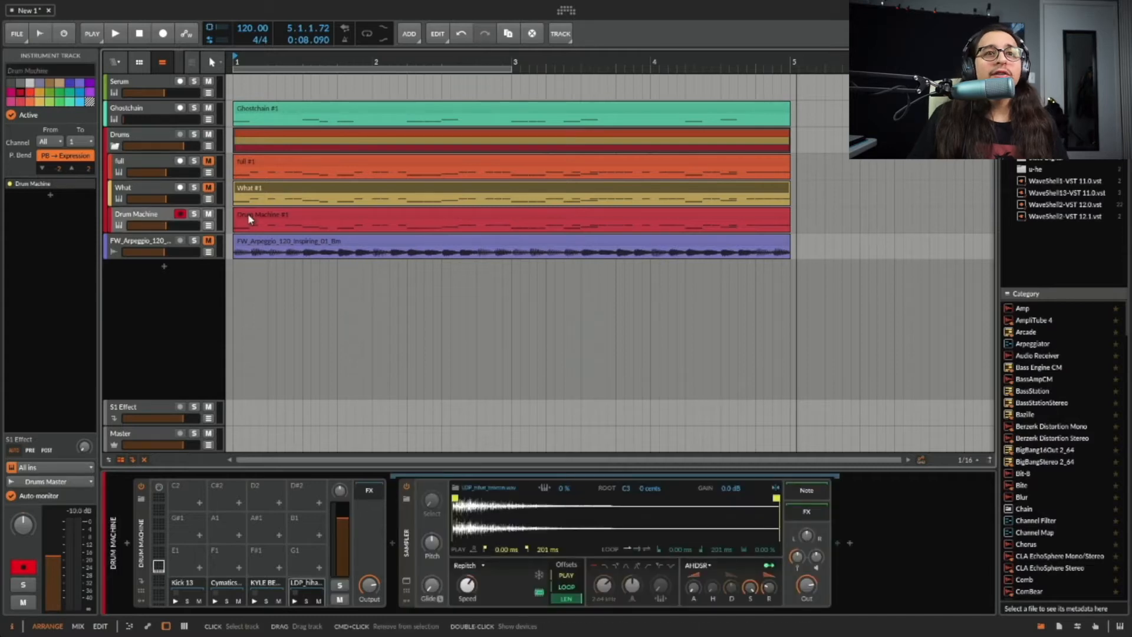
left_click(232, 228)
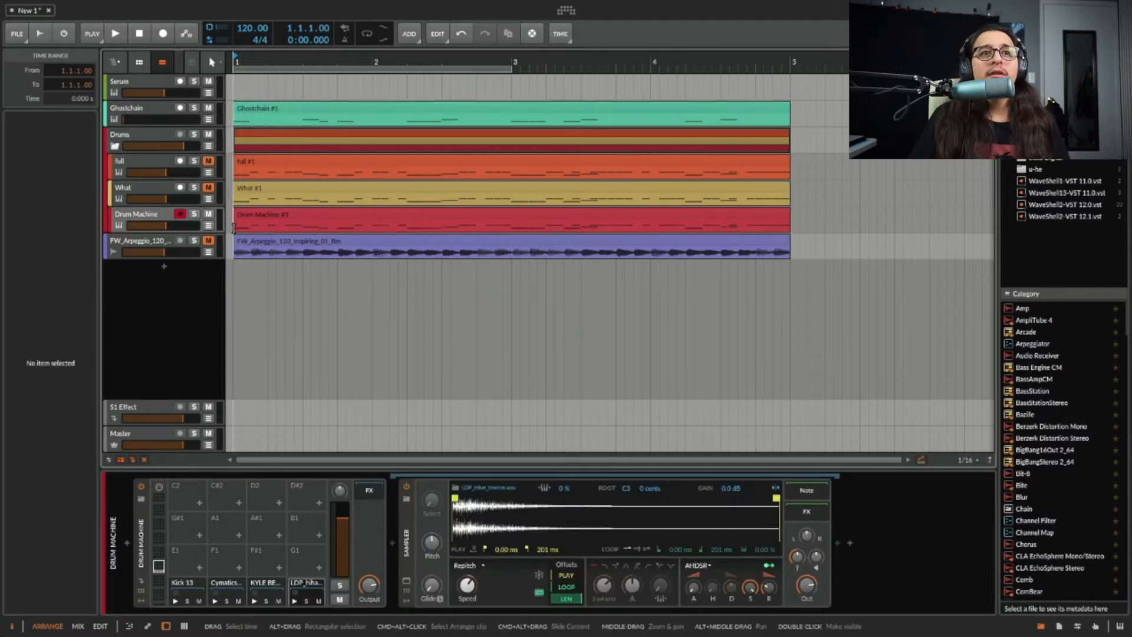
key("space")
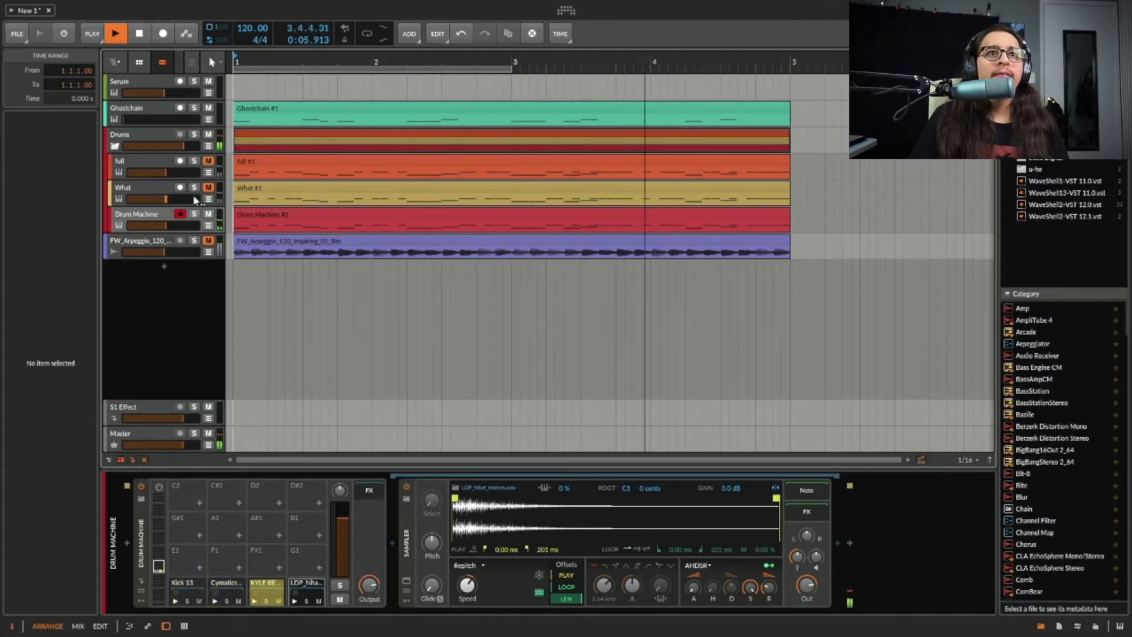
key("space")
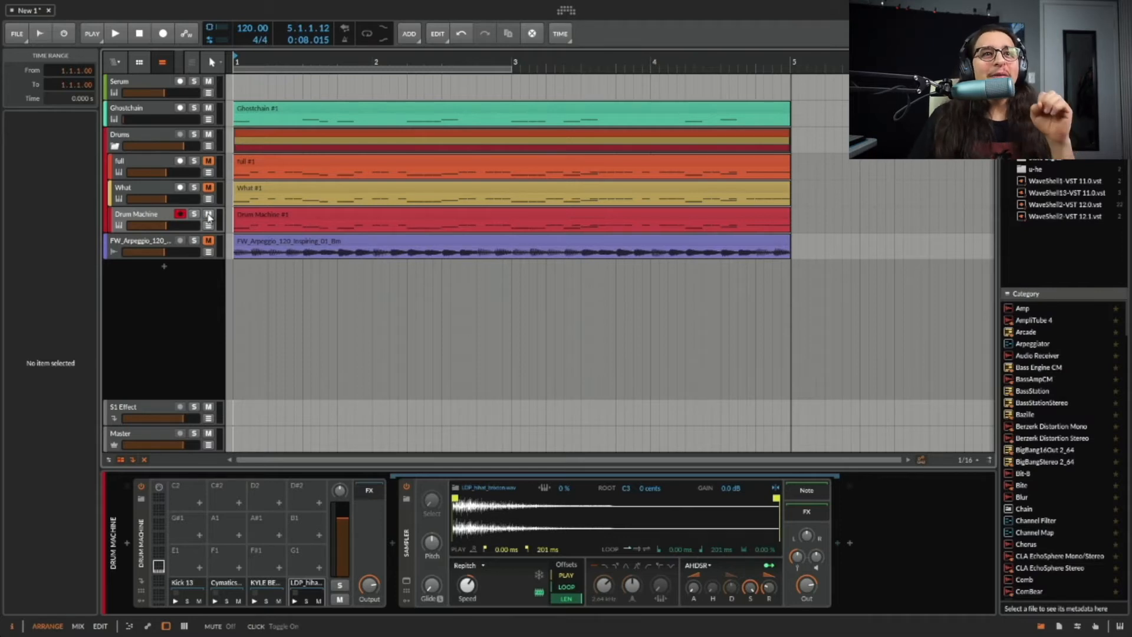
Step: Unmute the arpeggio and full tracks, mute Drum Machine, and audition the full drums with the arpeggio
left_click(209, 241)
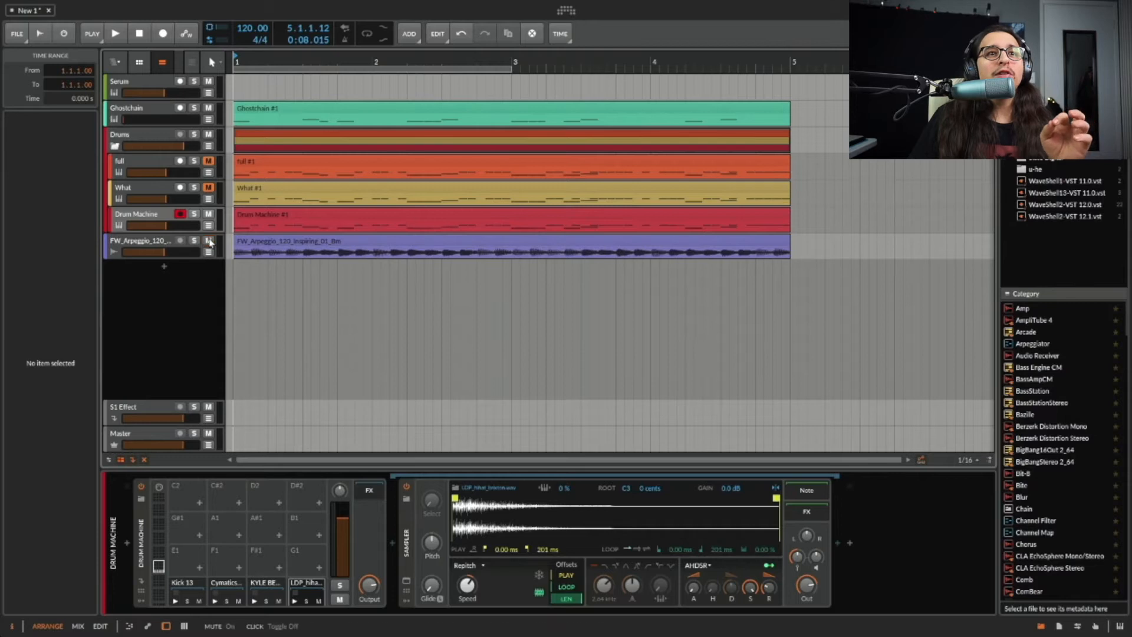
left_click(208, 161)
left_click(204, 224)
left_click(208, 214)
left_click(171, 168)
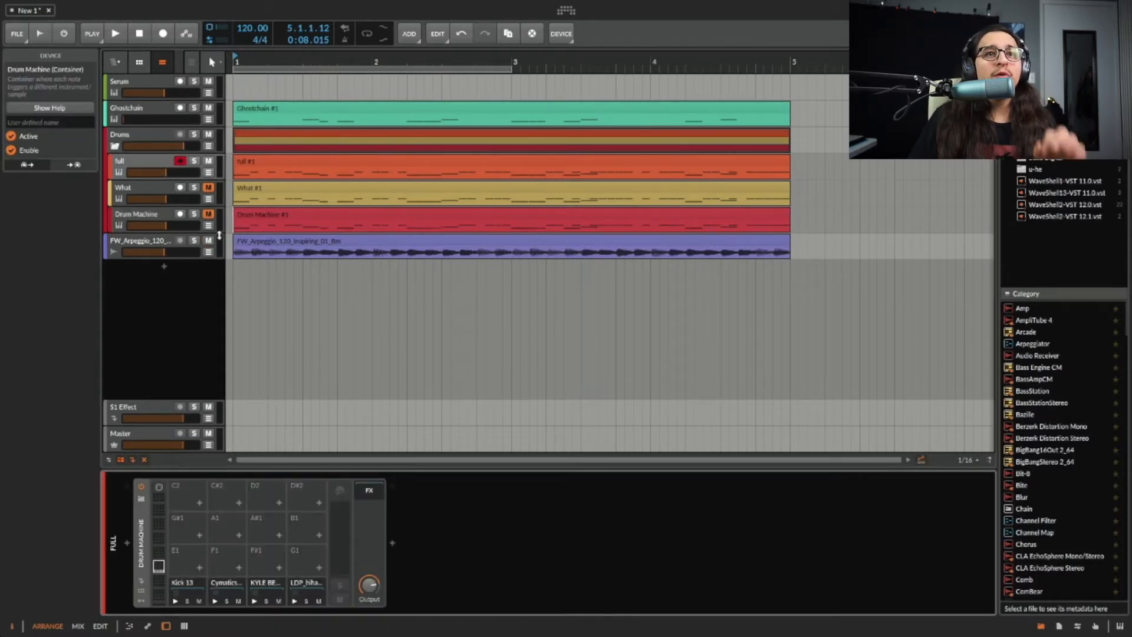
key("space")
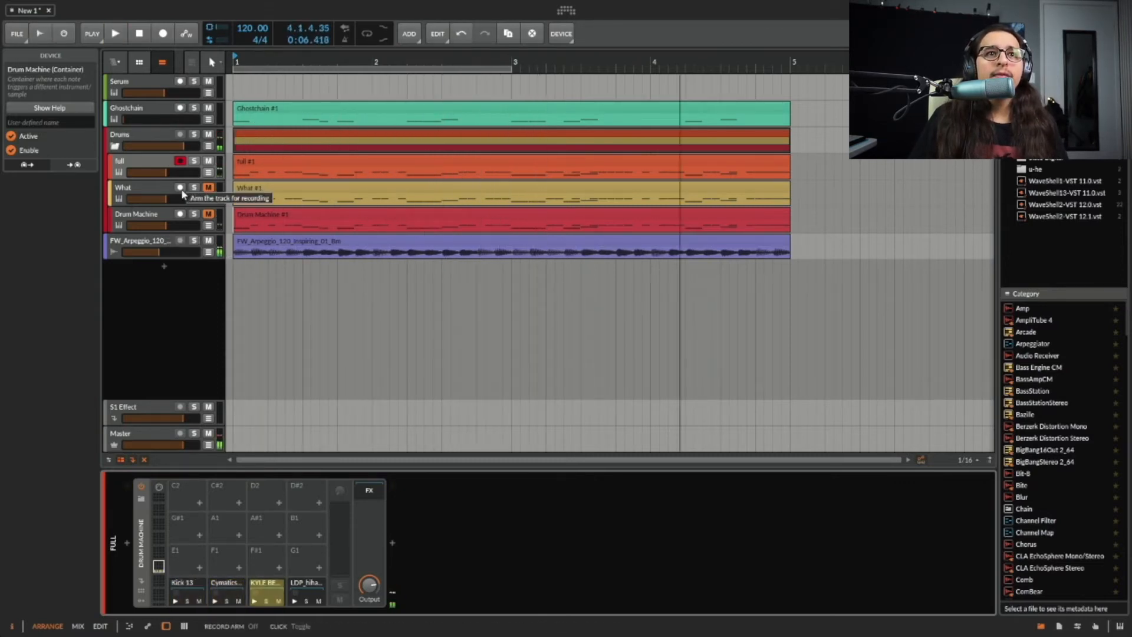
Step: Mute the full track, unmute Drum Machine, and audition it with the arpeggio from the start
left_click(208, 160)
left_click(208, 213)
key("space")
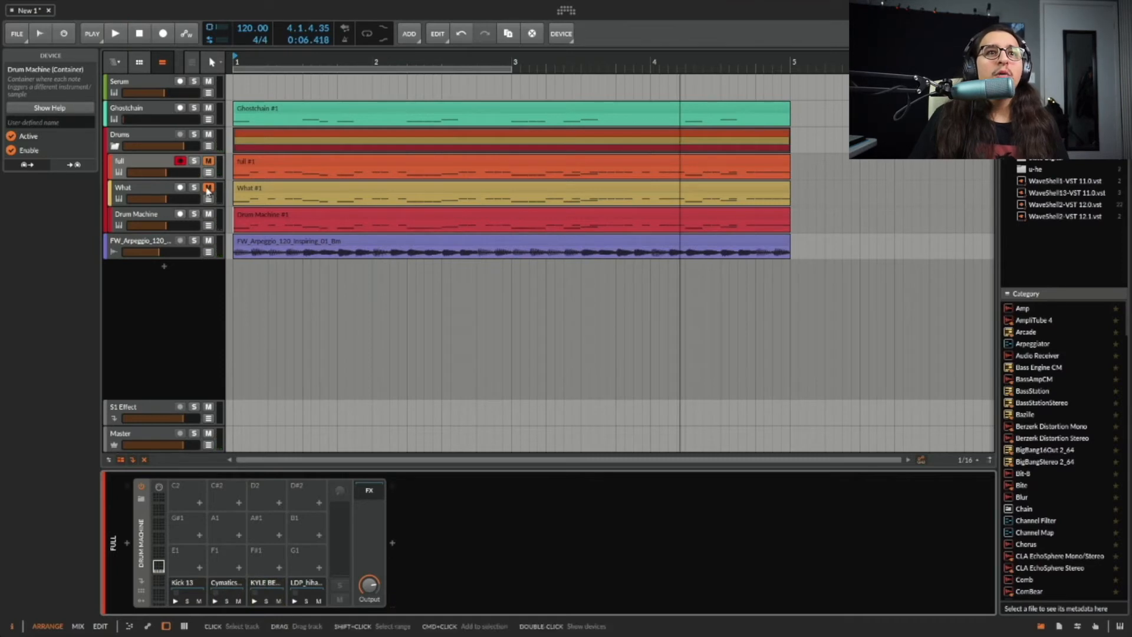
key("space")
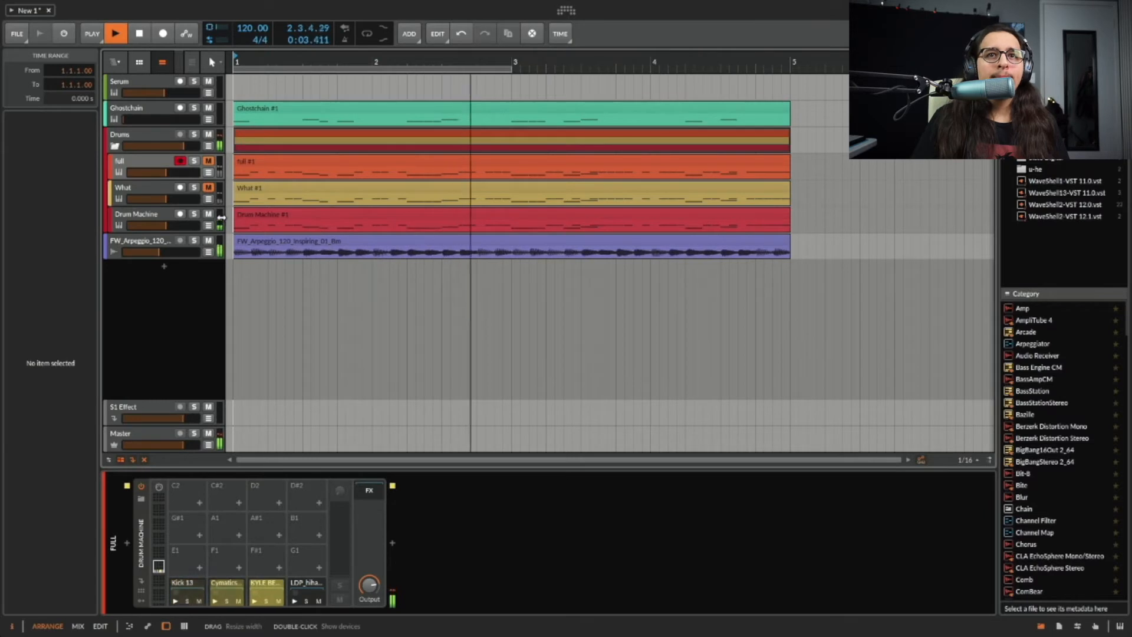
key("space")
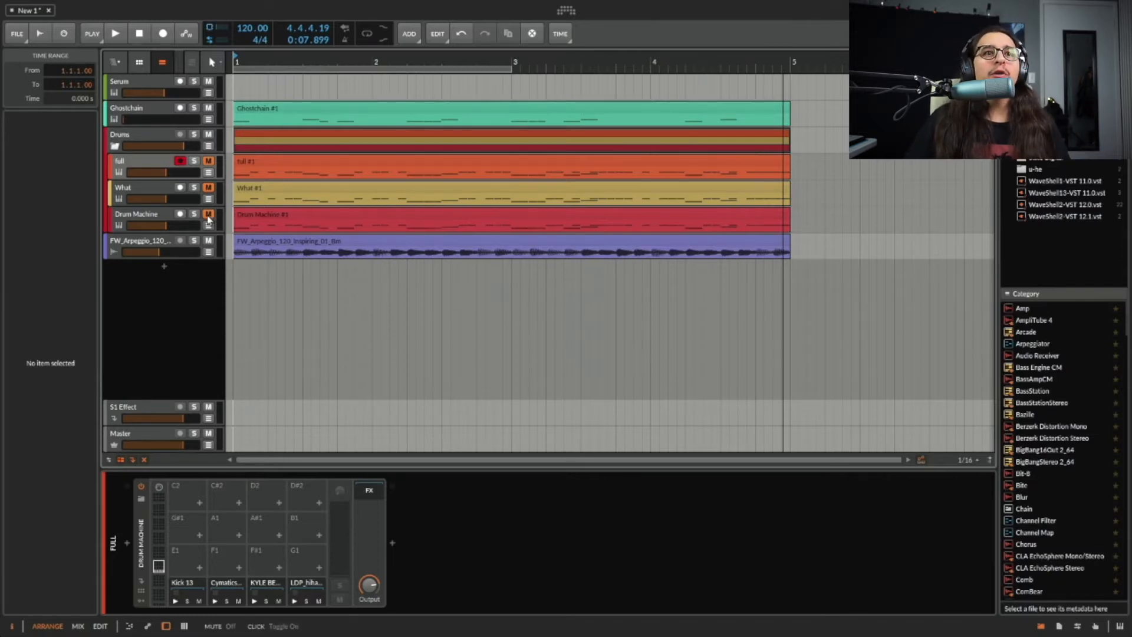
Step: Unmute the What track and open its clip's notes, comparing their velocities with those of the Drum Machine clip
left_click(209, 187)
left_click(161, 188)
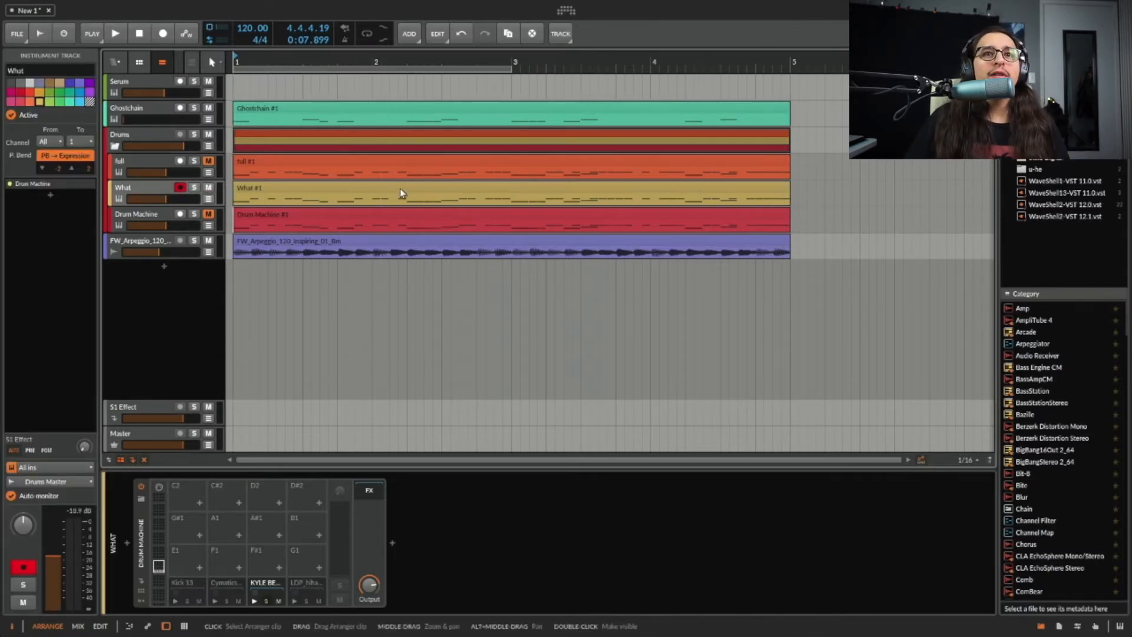
double_click(350, 190)
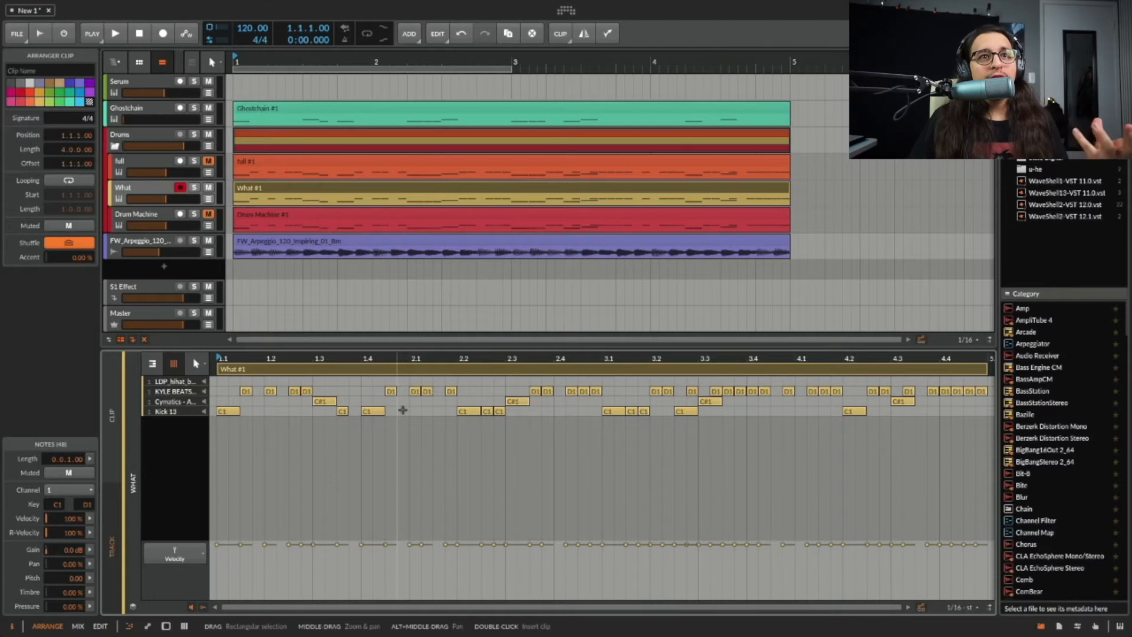
left_click(427, 217)
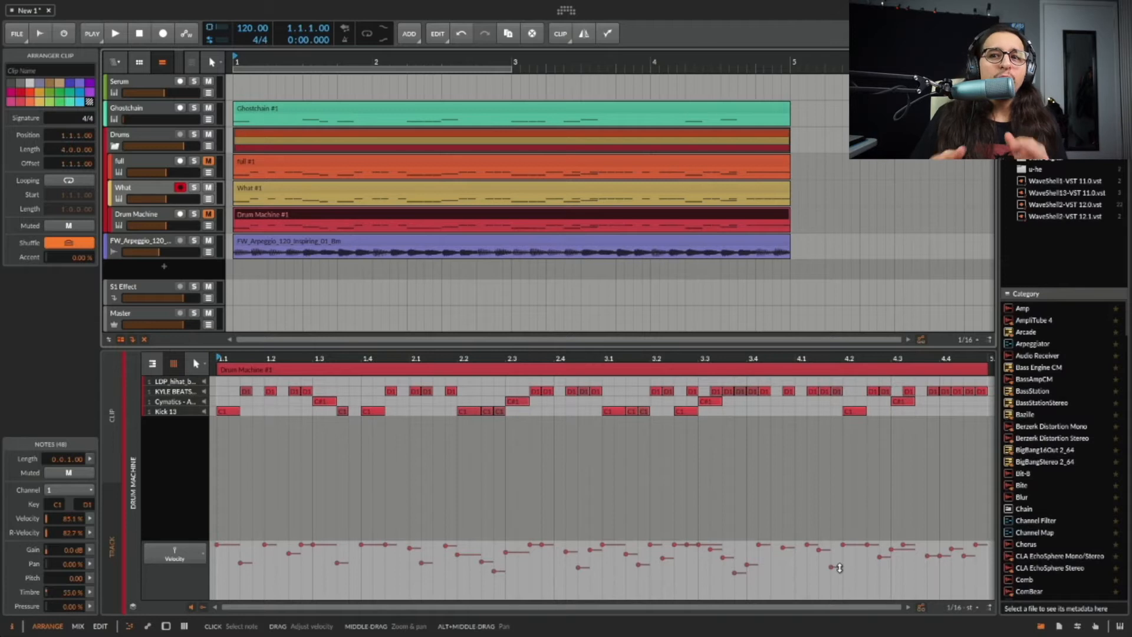
left_click(491, 188)
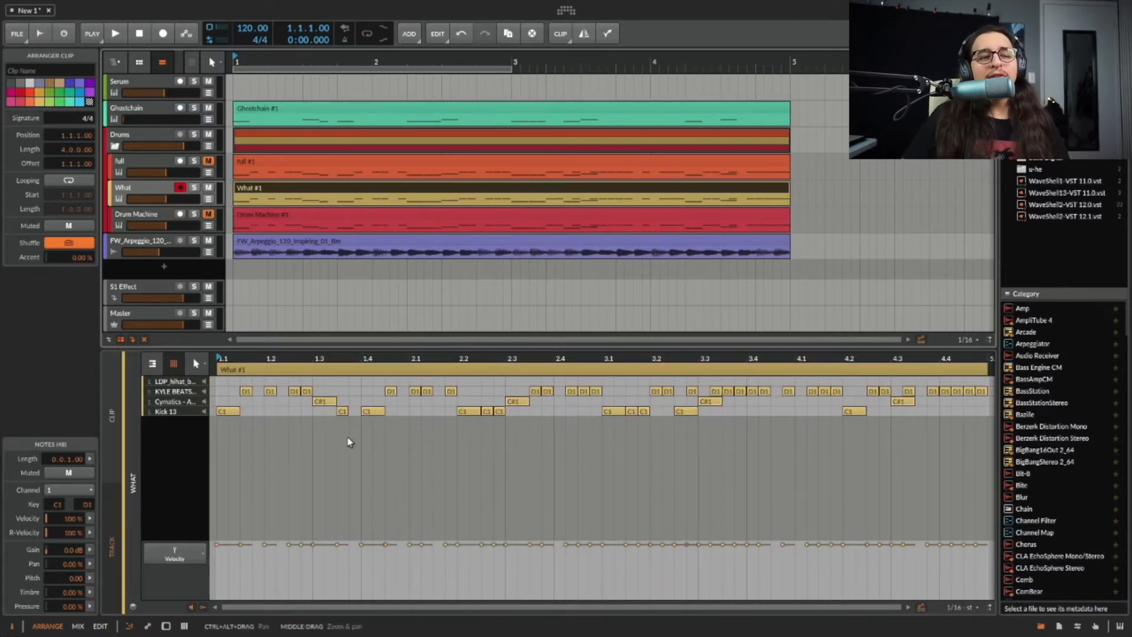
Step: Randomize the velocities of the five short kick notes in beats 1.3, 2.2 and 3.1, with the mean at about 50%
left_click(371, 411)
left_click(229, 411)
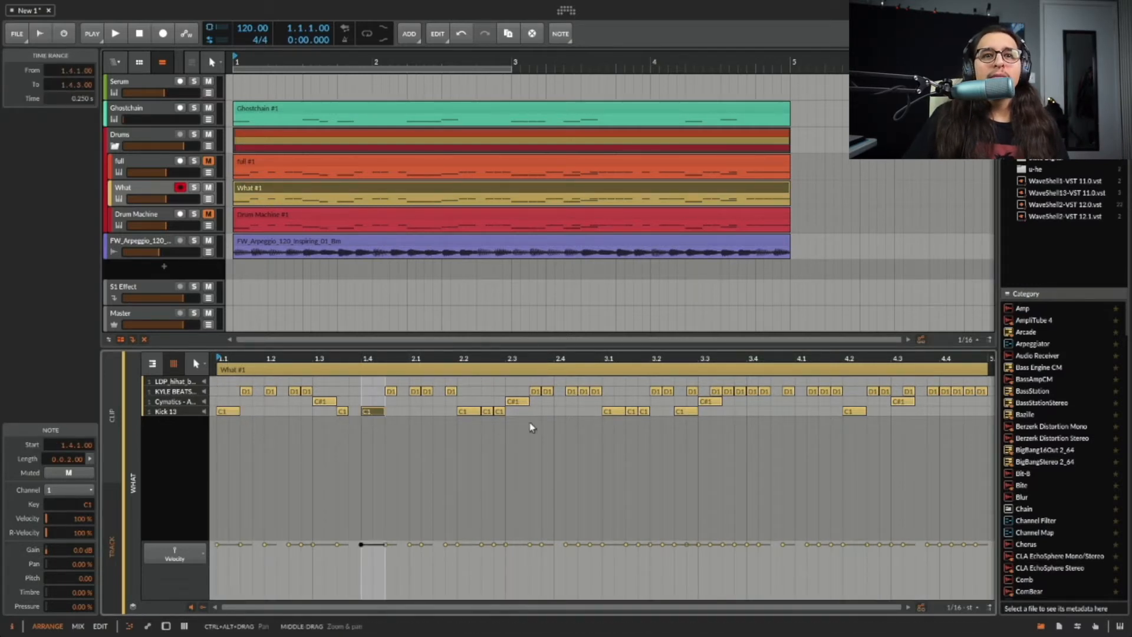
left_click(615, 411)
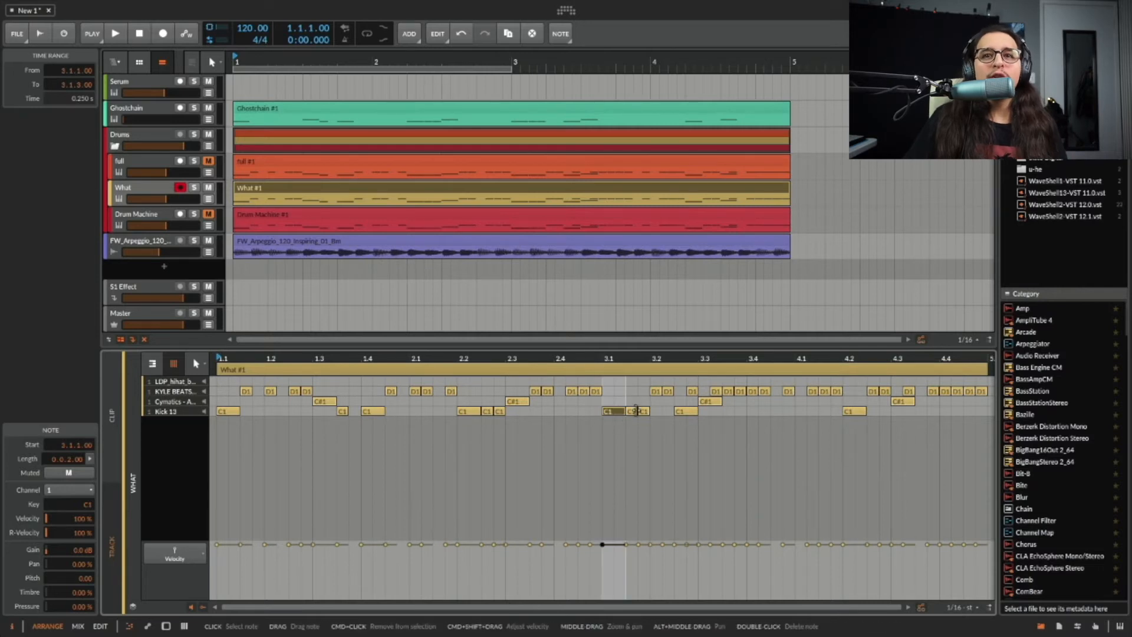
left_click(343, 411)
left_click(487, 411, "super")
left_click(500, 411, "super")
left_click(632, 411, "super")
left_click(643, 411, "super")
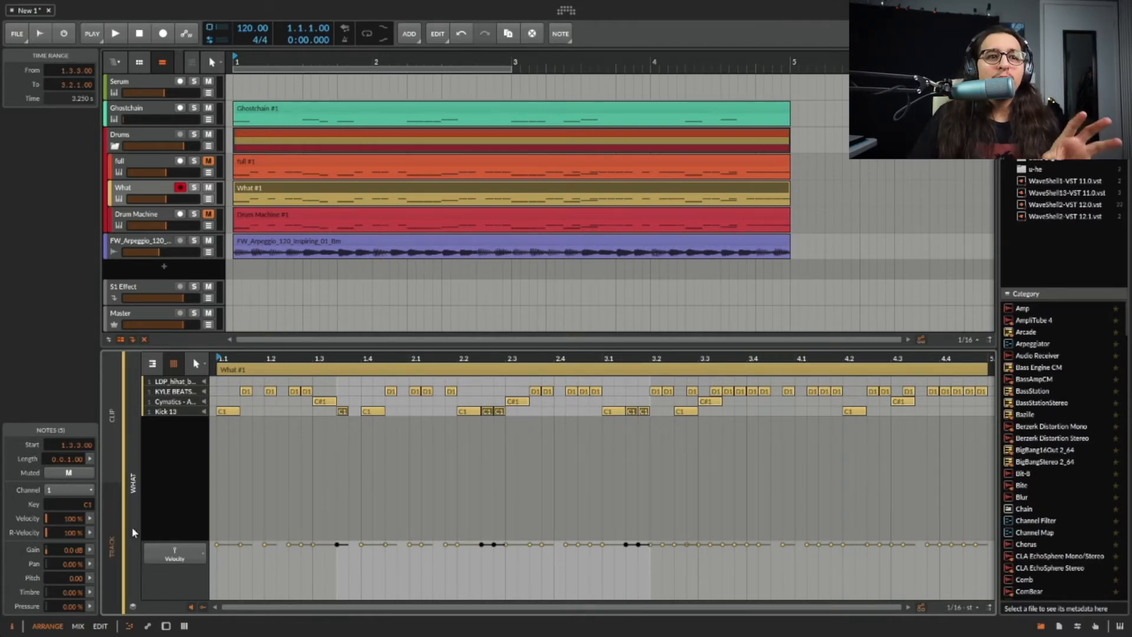
left_click(90, 519)
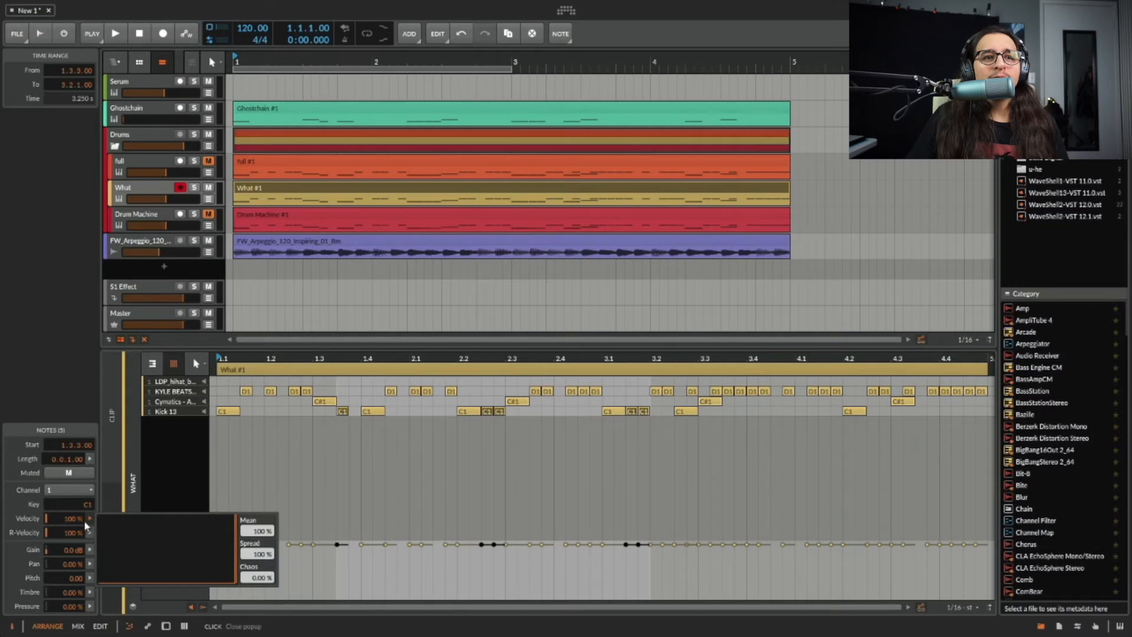
left_click_drag(261, 580, 257, 531)
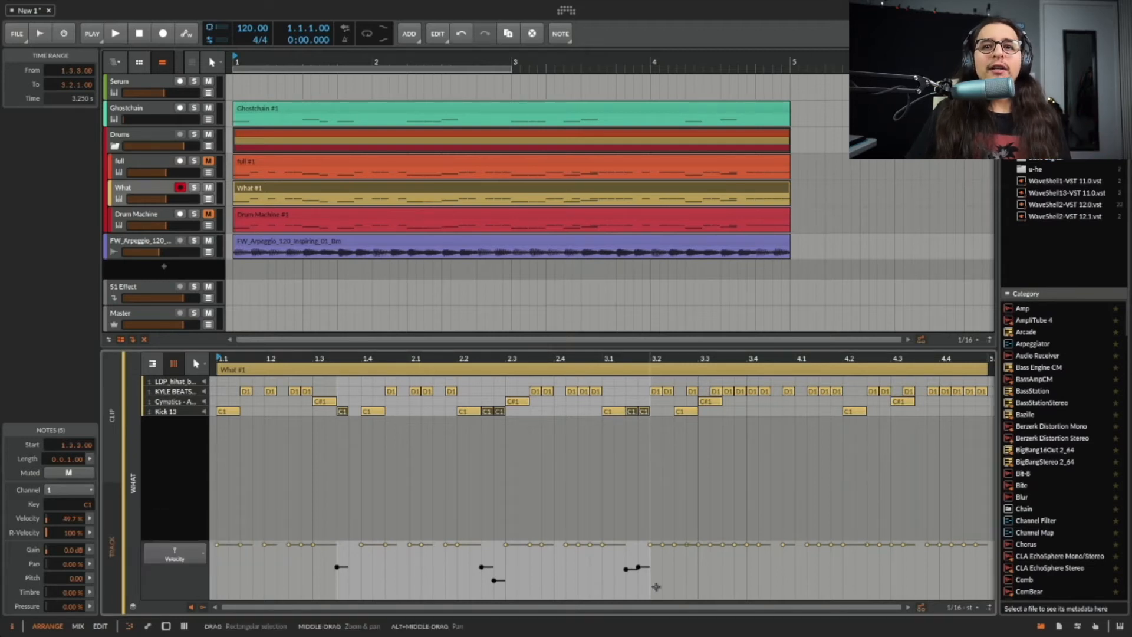
Step: Raise the velocities of the five selected kick notes together to a mean of about 80.5%
left_click_drag(642, 568, 646, 562)
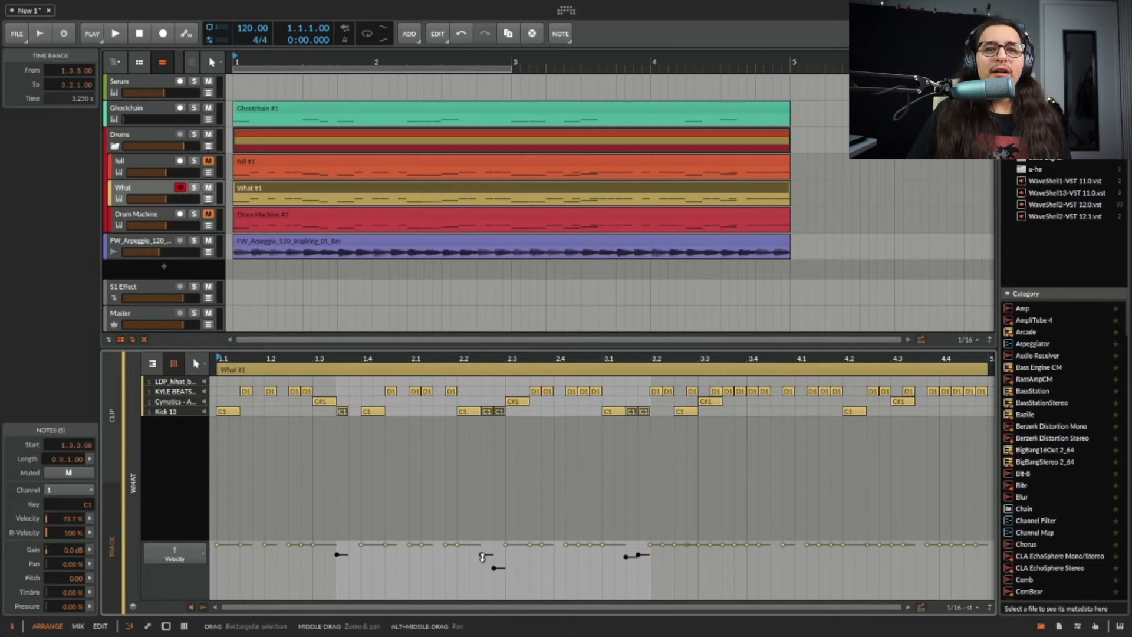
left_click_drag(486, 554, 487, 550)
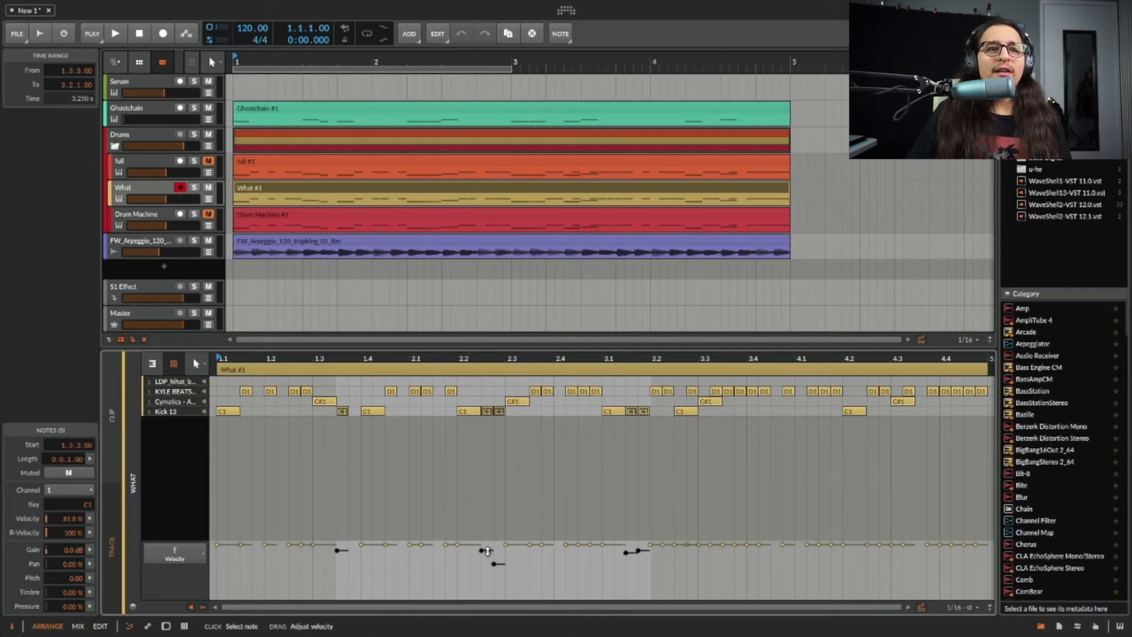
left_click_drag(487, 551, 487, 551)
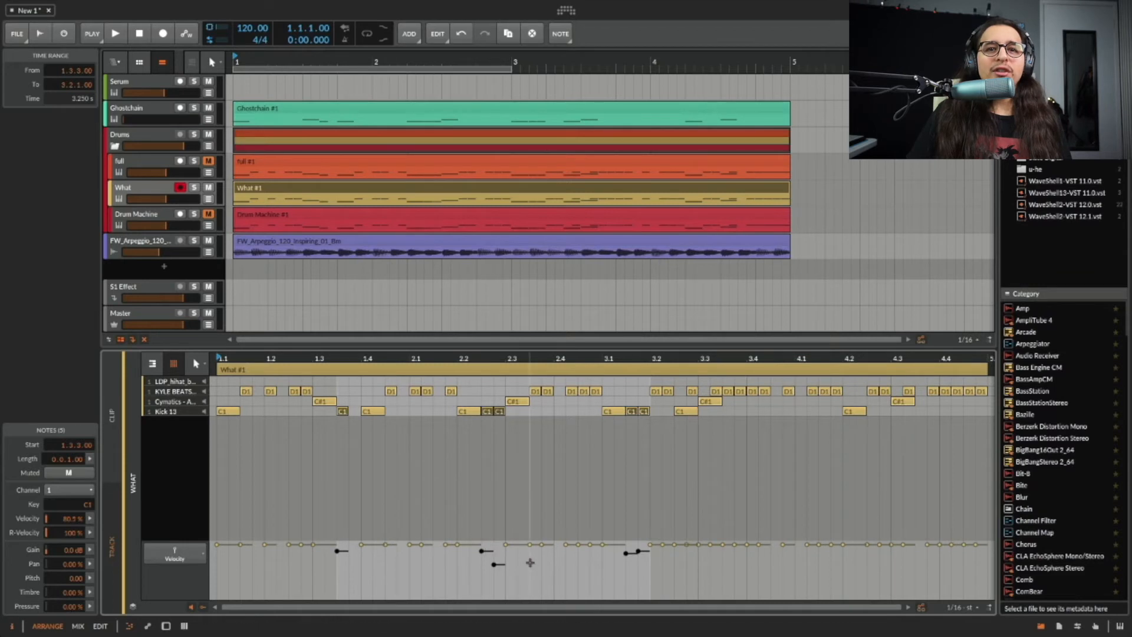
Step: Slightly raise the velocity of the kick note at 3.1.3 and lower the one at 3.1.4 to about 76.4%
left_click(623, 566)
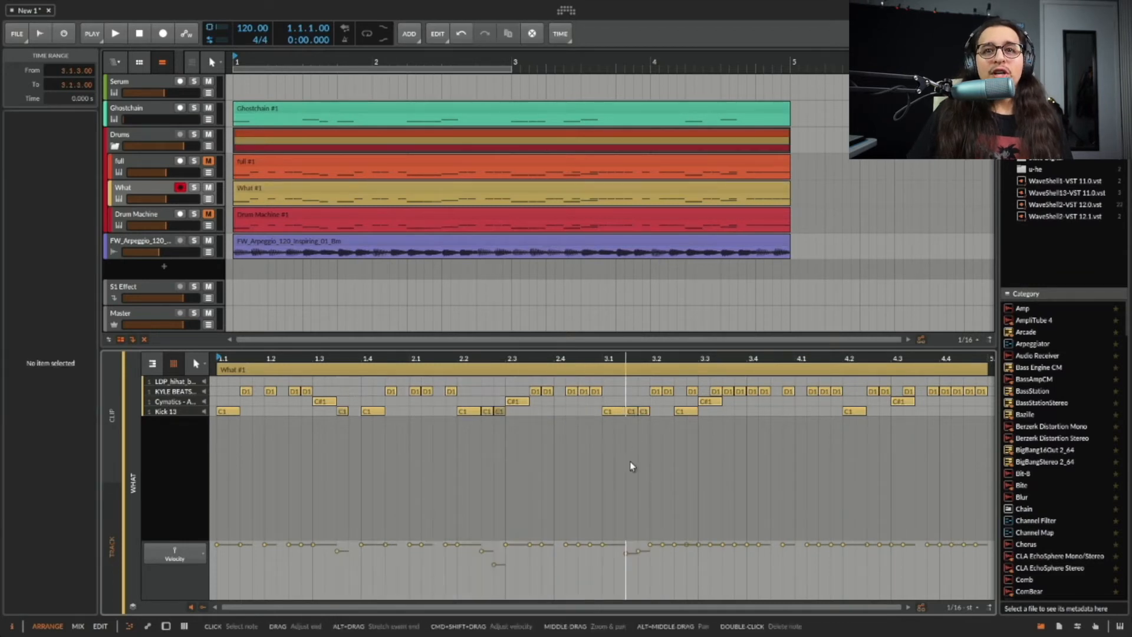
left_click(631, 553)
left_click_drag(632, 554, 642, 556)
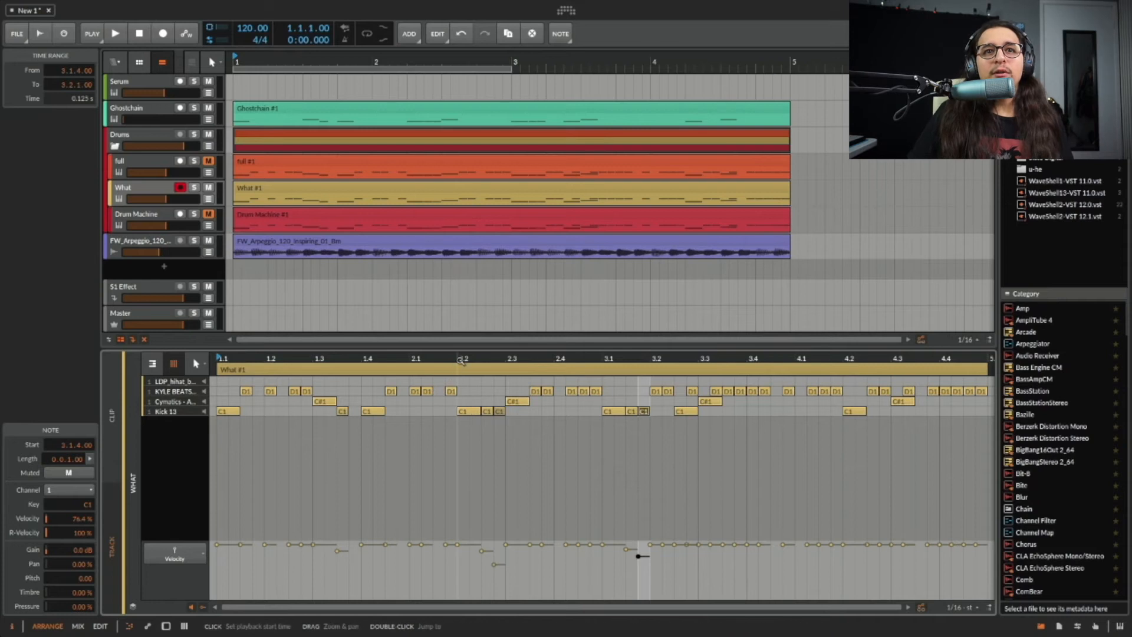
Step: Audition the soloed What track from beat 2.2 to check the kick velocities
key("space")
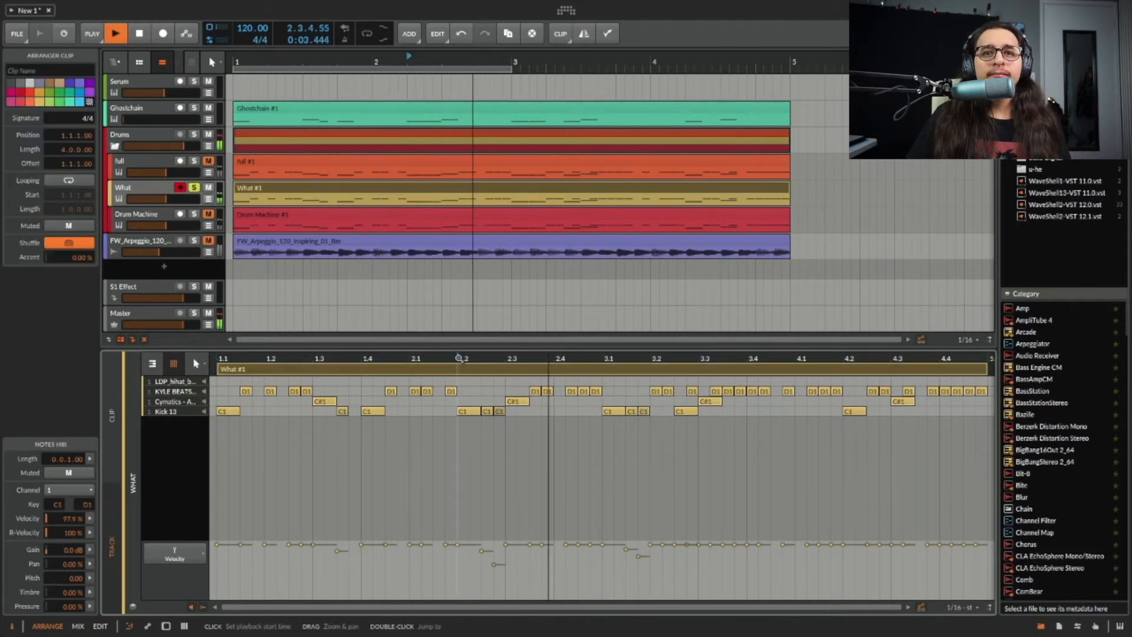
key("space")
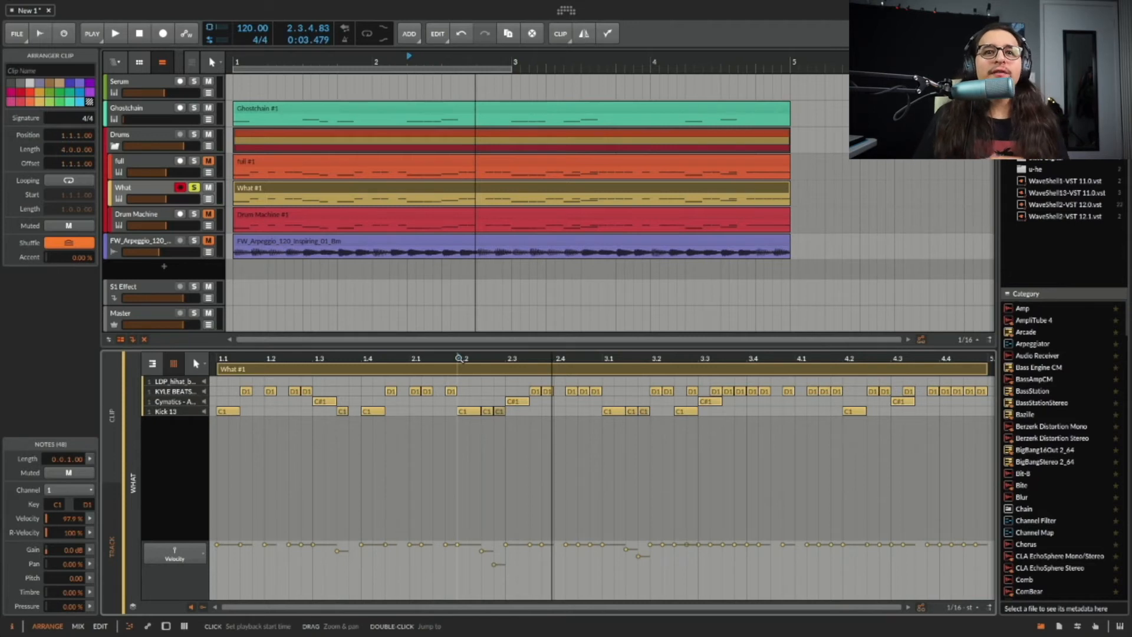
key("space")
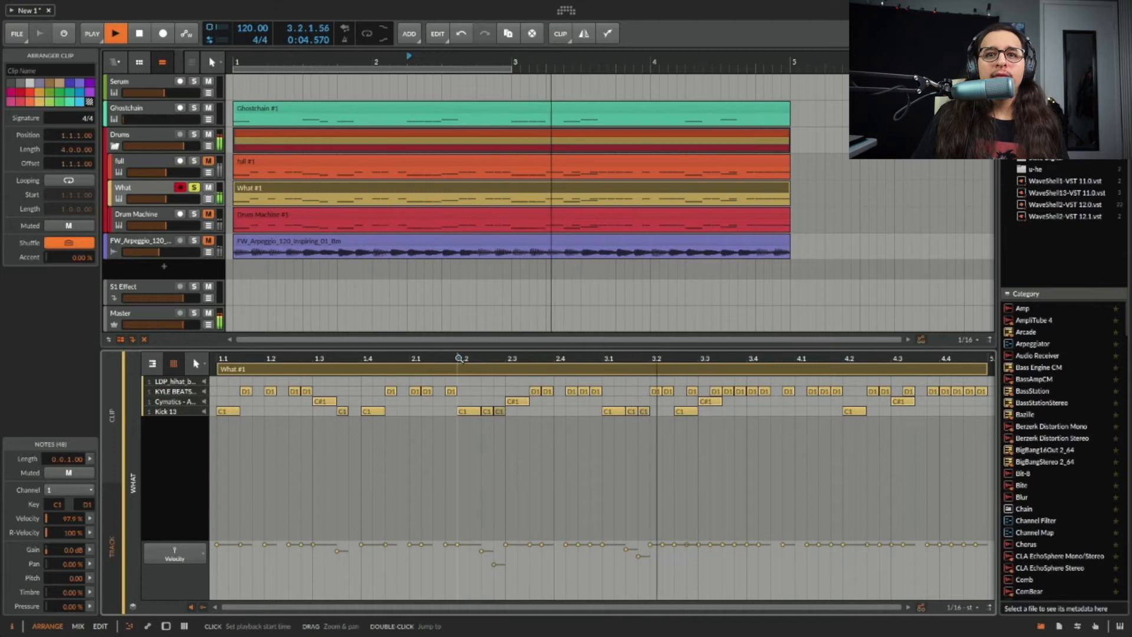
key("space")
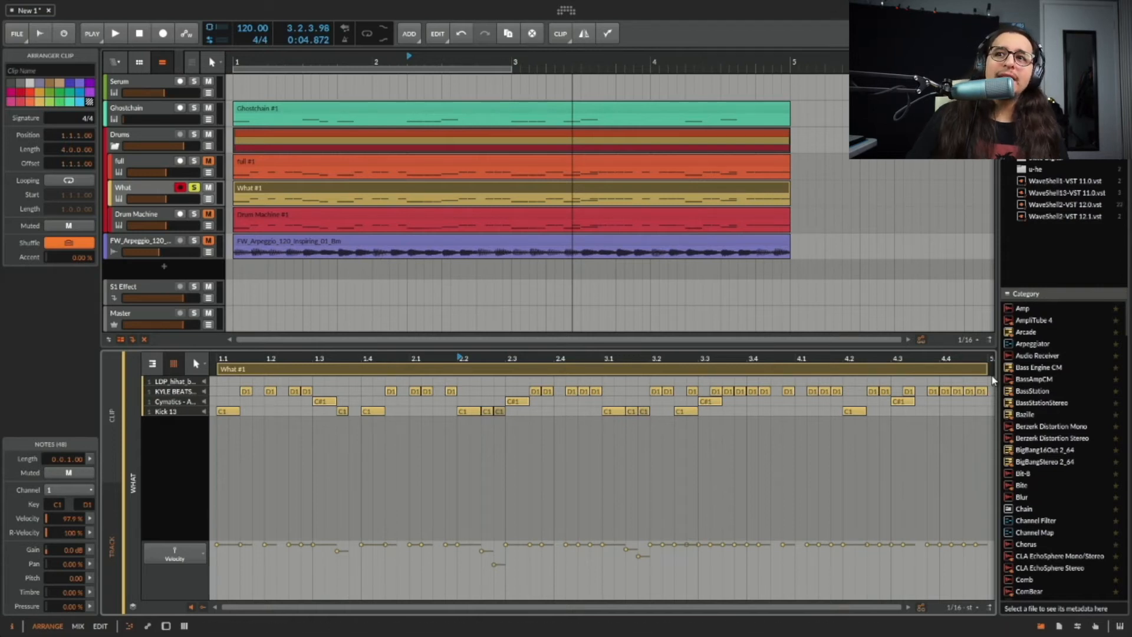
Step: Randomize the velocities of all D1 notes in the What clip with about 81% chaos, then raise their mean to about 72.5%
left_click_drag(986, 380, 240, 390)
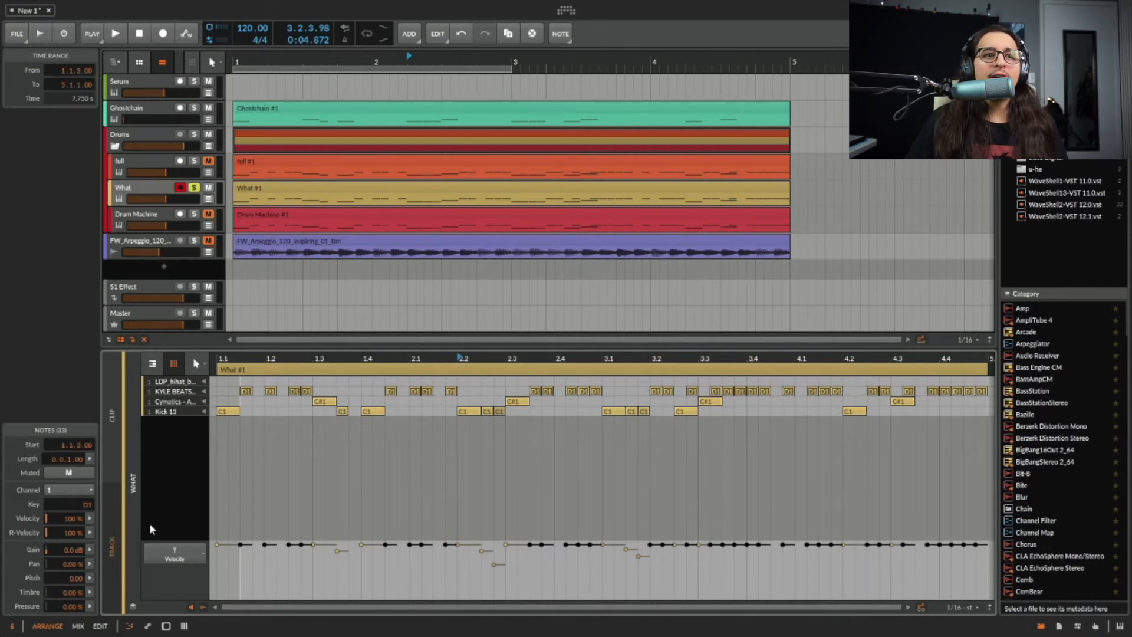
left_click(90, 533)
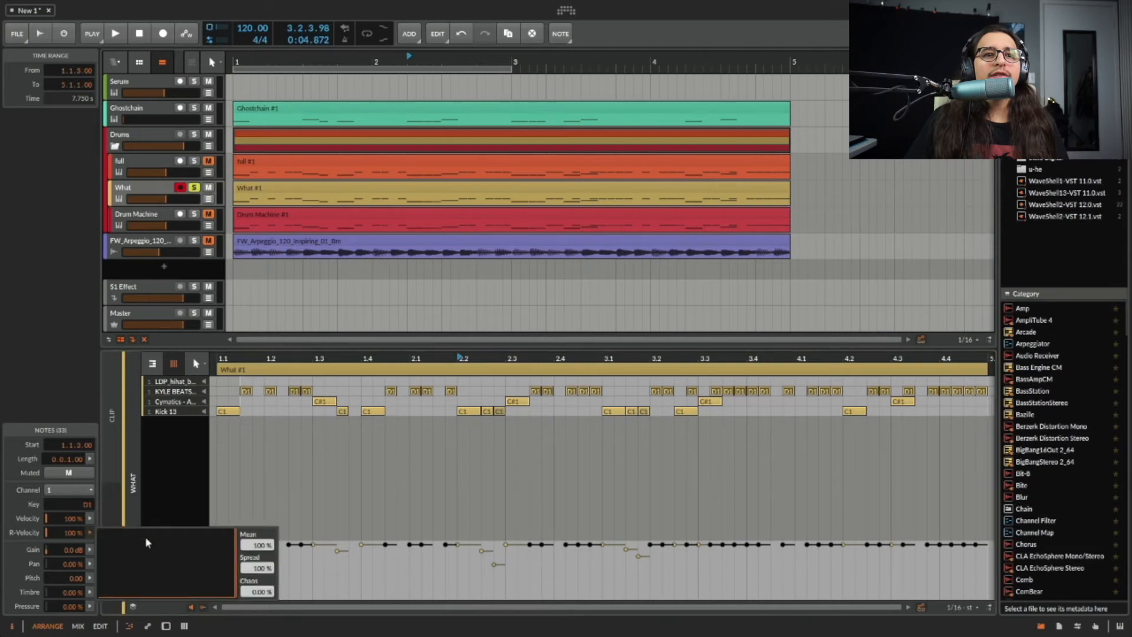
mouse_move(258, 530)
left_mouse_down()
mouse_move(259, 581)
mouse_move(259, 521)
mouse_move(260, 530)
left_mouse_up()
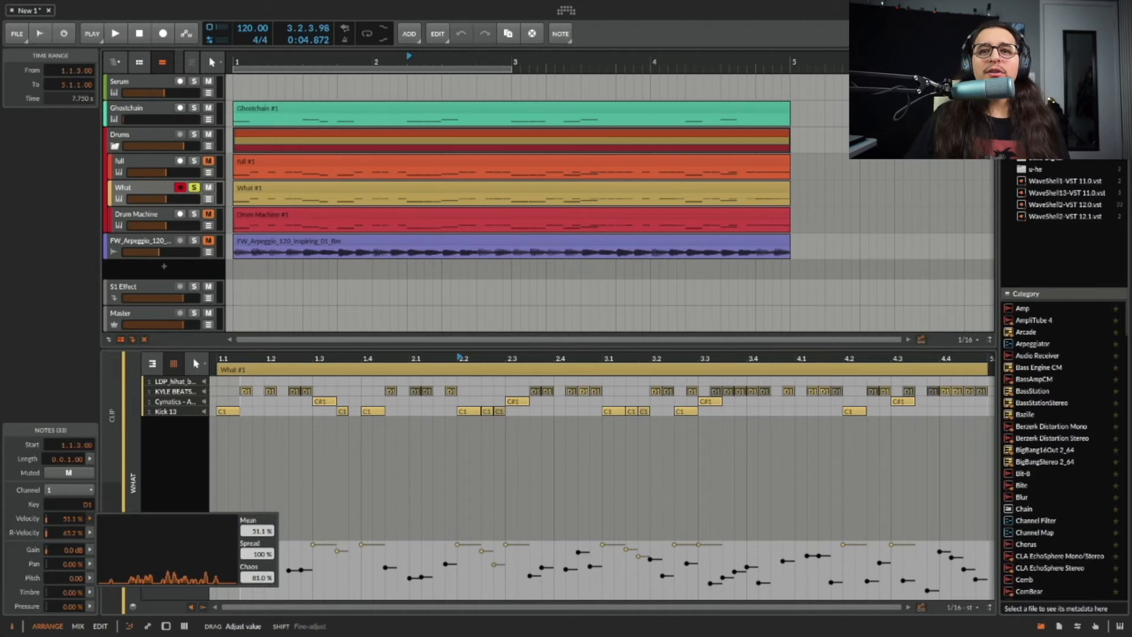
left_click_drag(260, 530, 259, 579)
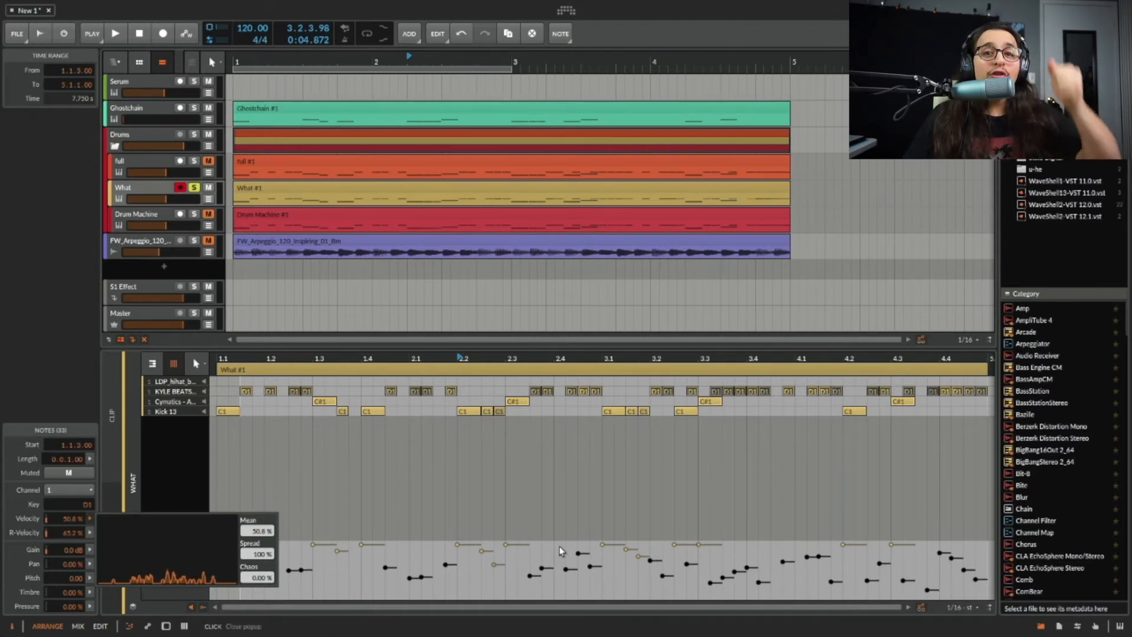
left_click(529, 570)
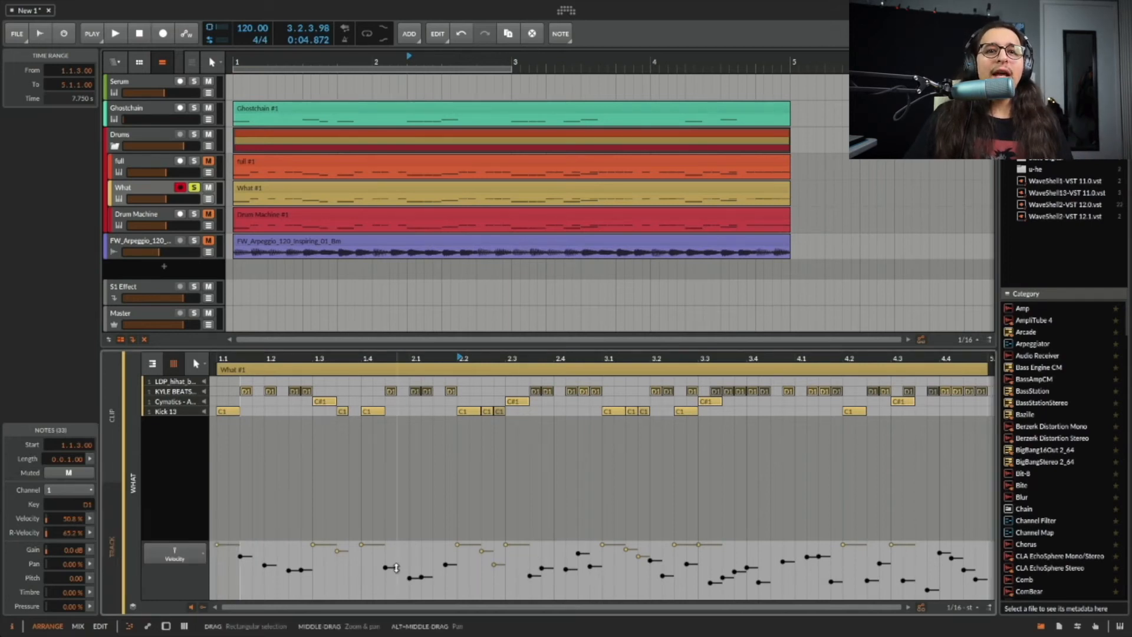
left_click_drag(396, 568, 400, 556)
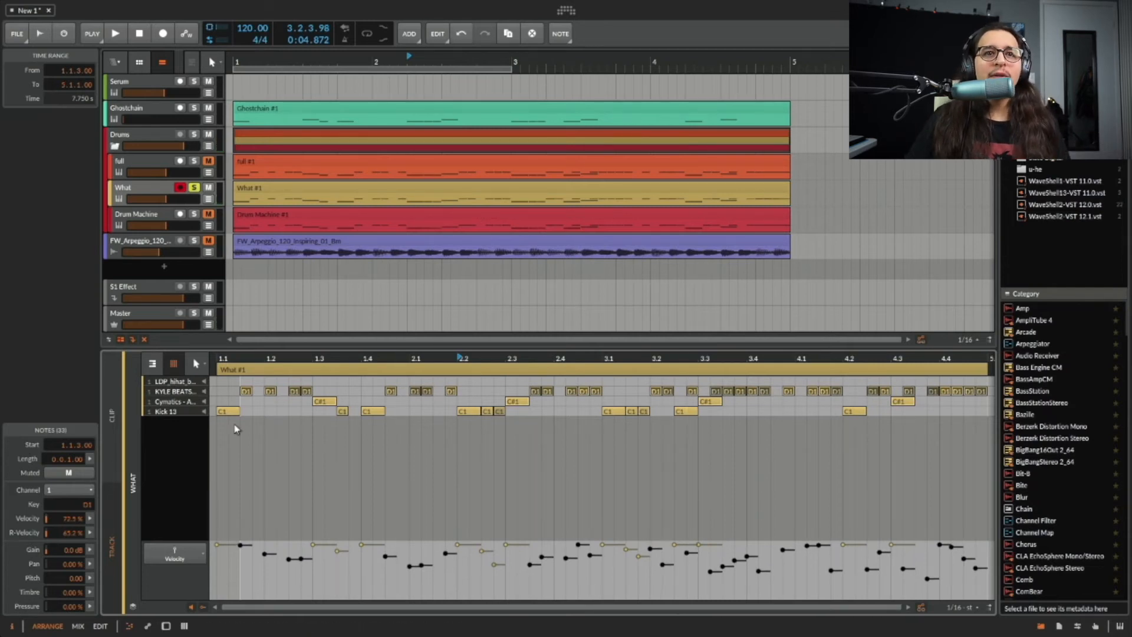
Step: Look at the What track's drum machine devices, then reopen the What clip's notes and audition it from the start
key("d")
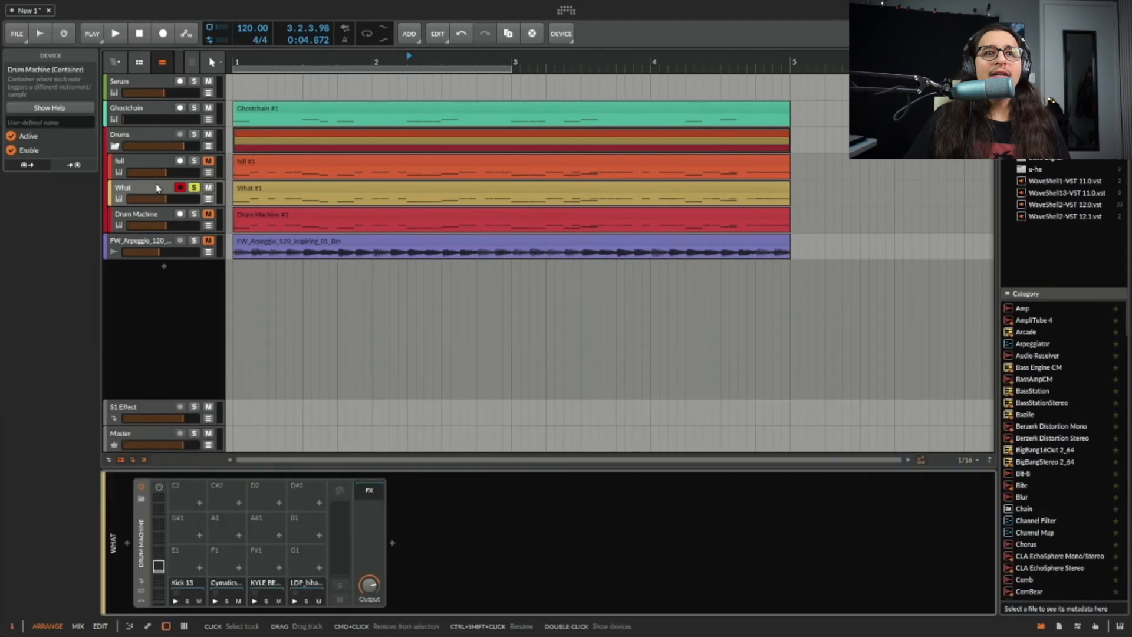
left_click(264, 583)
left_click(157, 194)
left_click(253, 183)
key("e")
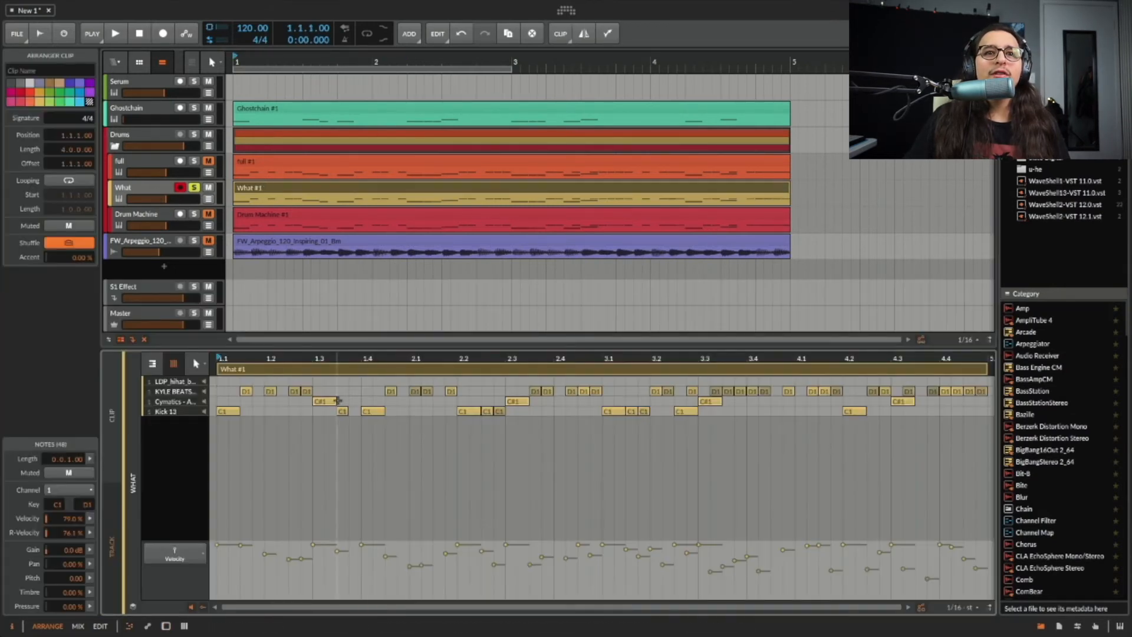
key("space")
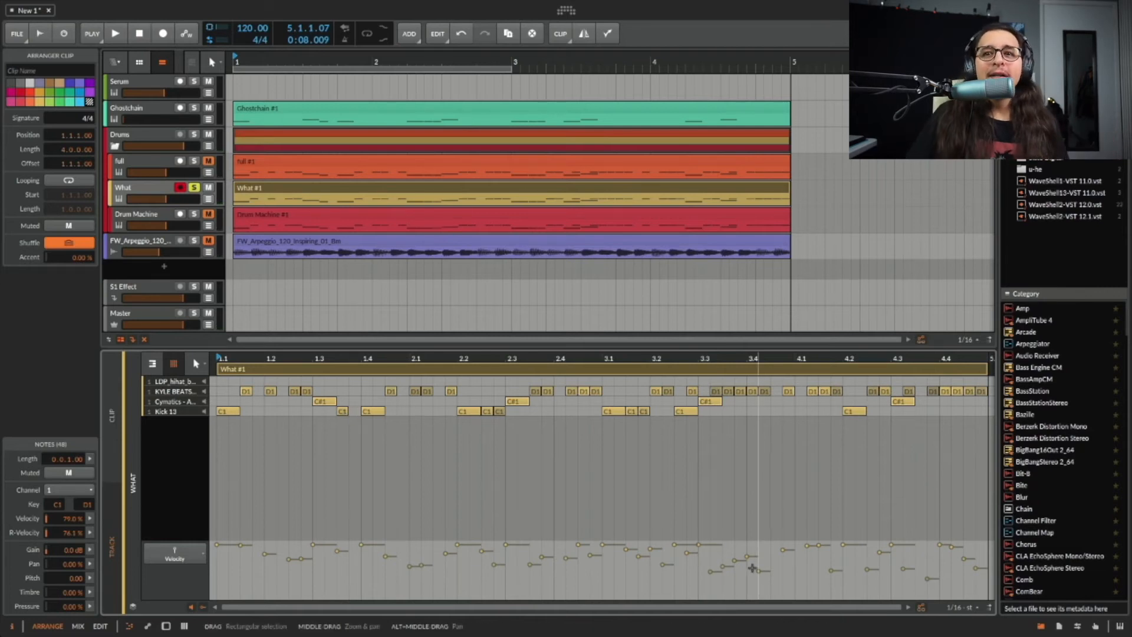
Step: Raise the velocities of all D1 notes in the What clip together to a mean of about 83.1% and audition them
left_click_drag(988, 381, 220, 392)
left_click_drag(305, 560, 306, 552)
key("space")
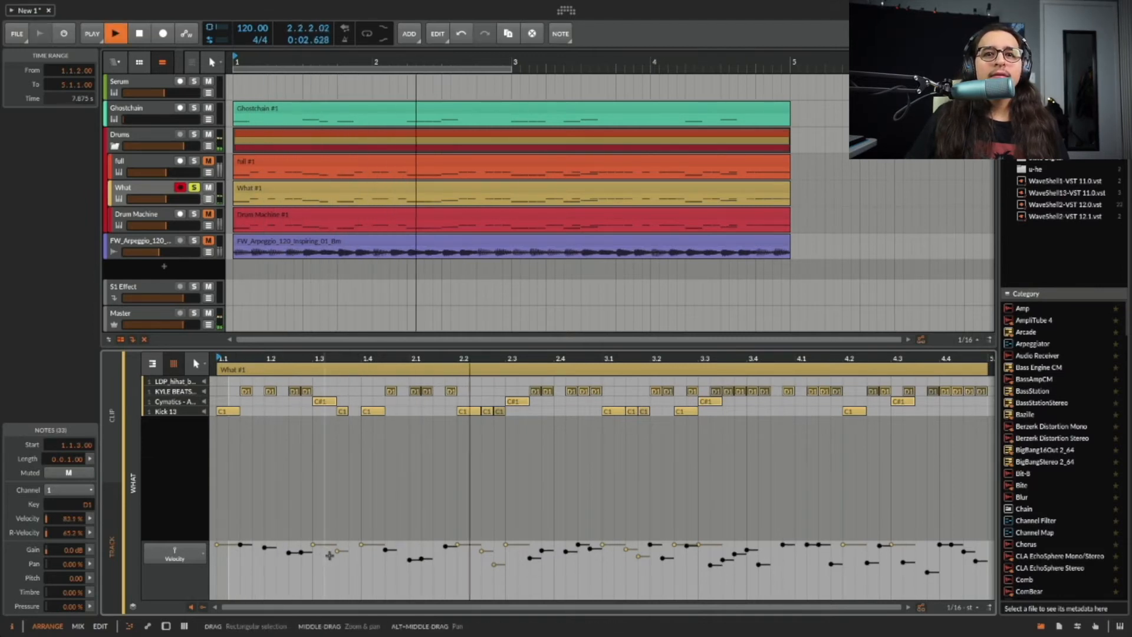
Step: Try raising all D1 velocities to a mean of about 98.8%, audition the result, and undo the change
key("space")
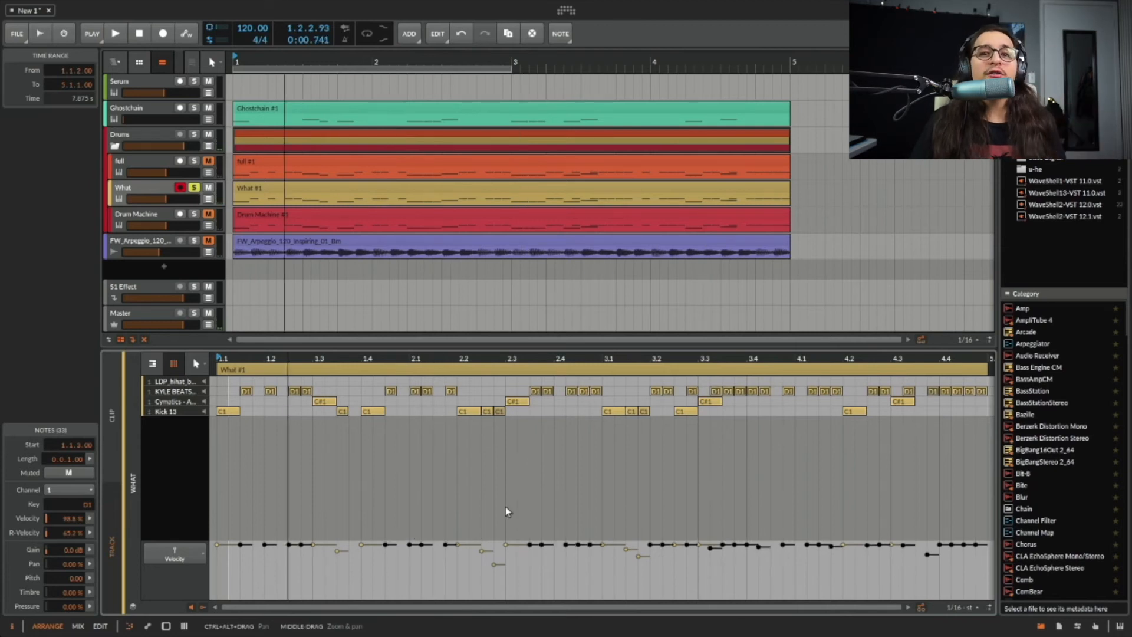
key("space")
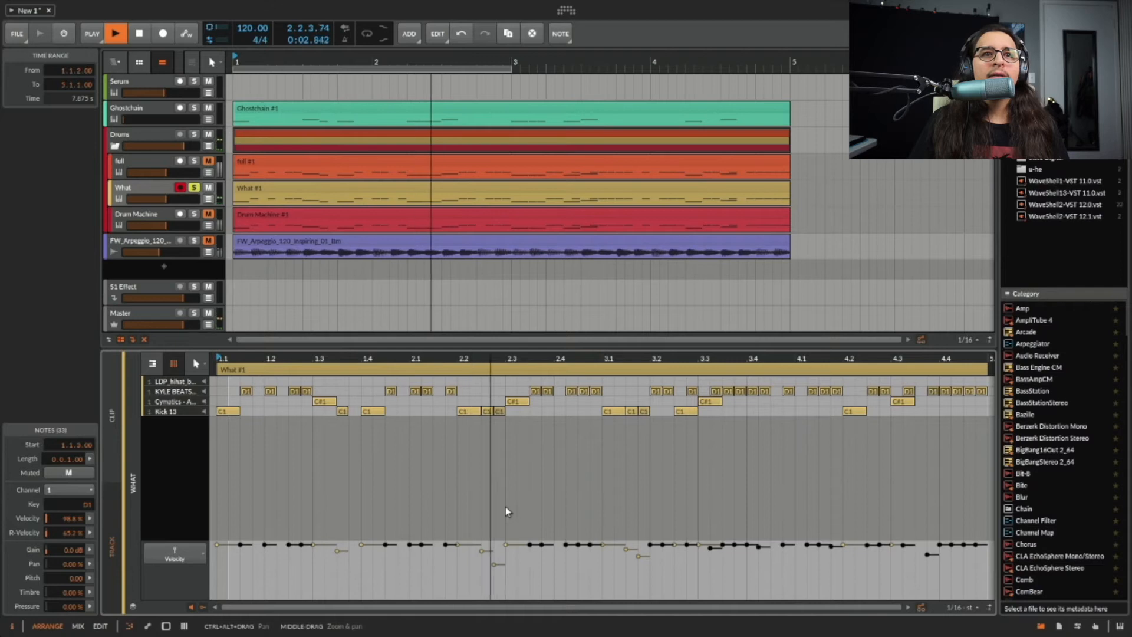
key("space")
key("ctrl+z")
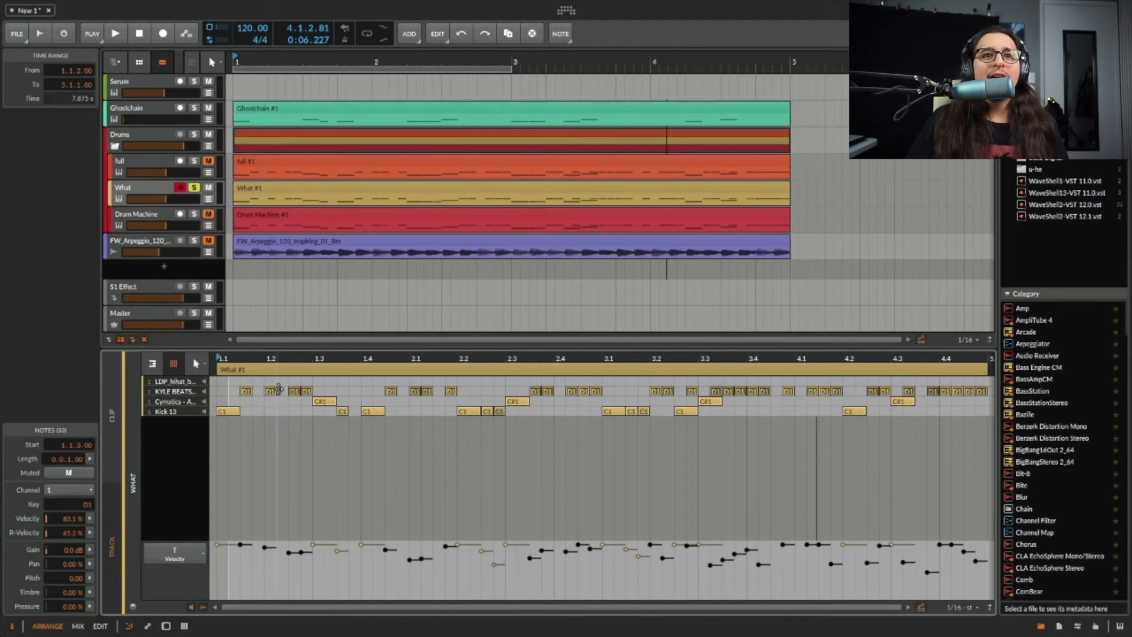
Step: Quantize the selected D1 notes to a straight 1/32 grid with shuffle, humanize and start amount at 100%, then audition the clip
right_click(311, 392)
left_click(299, 387)
right_click(308, 393)
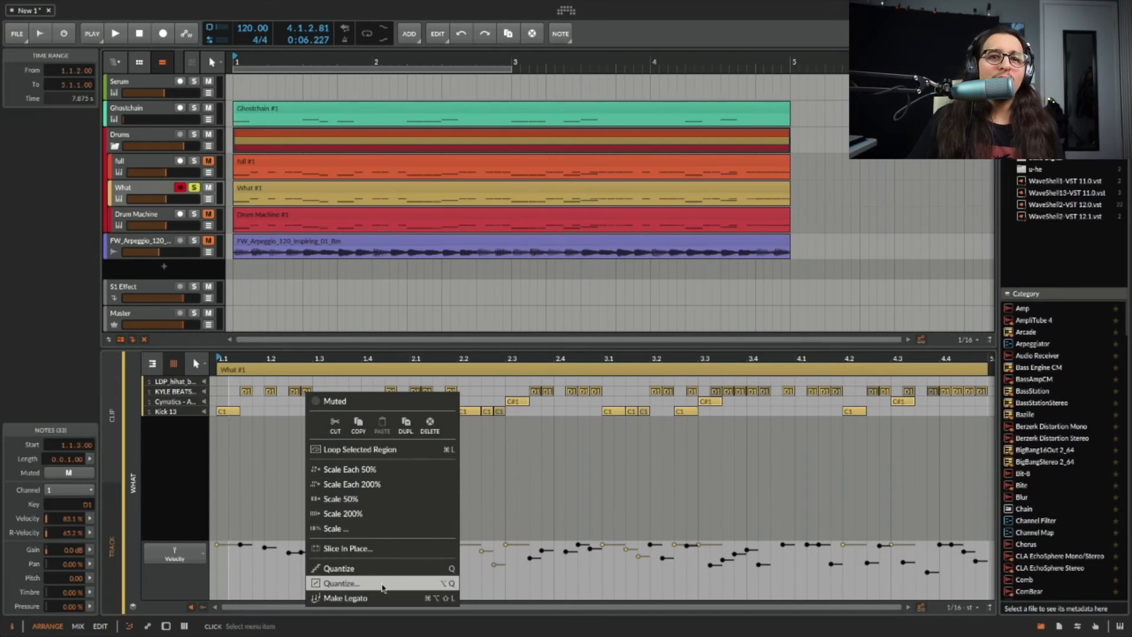
left_click(356, 584)
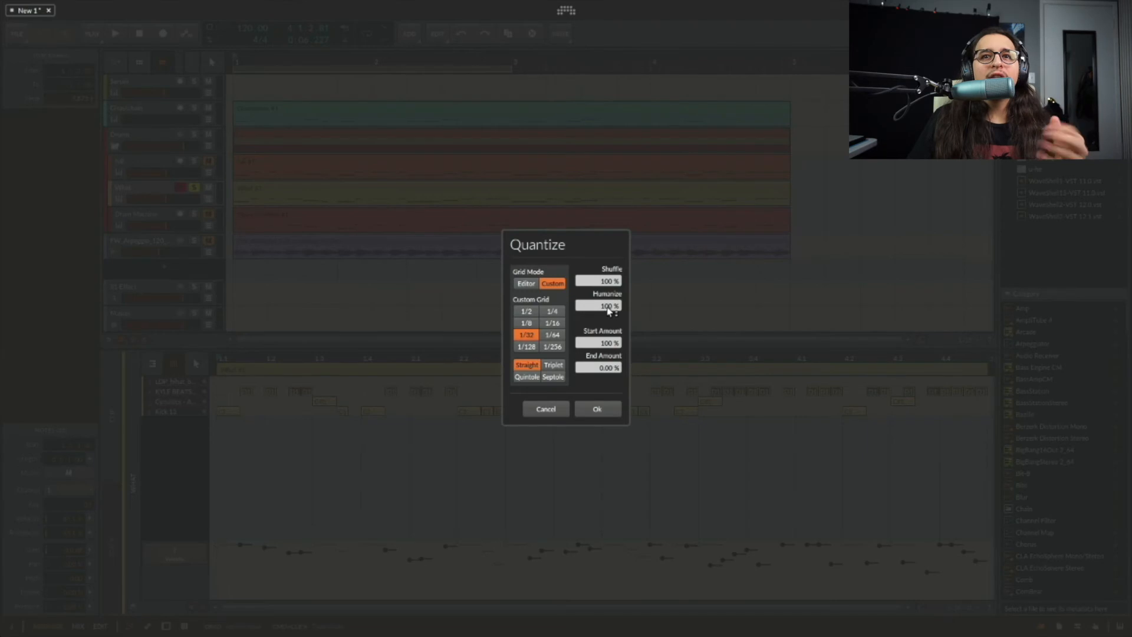
left_click(599, 409)
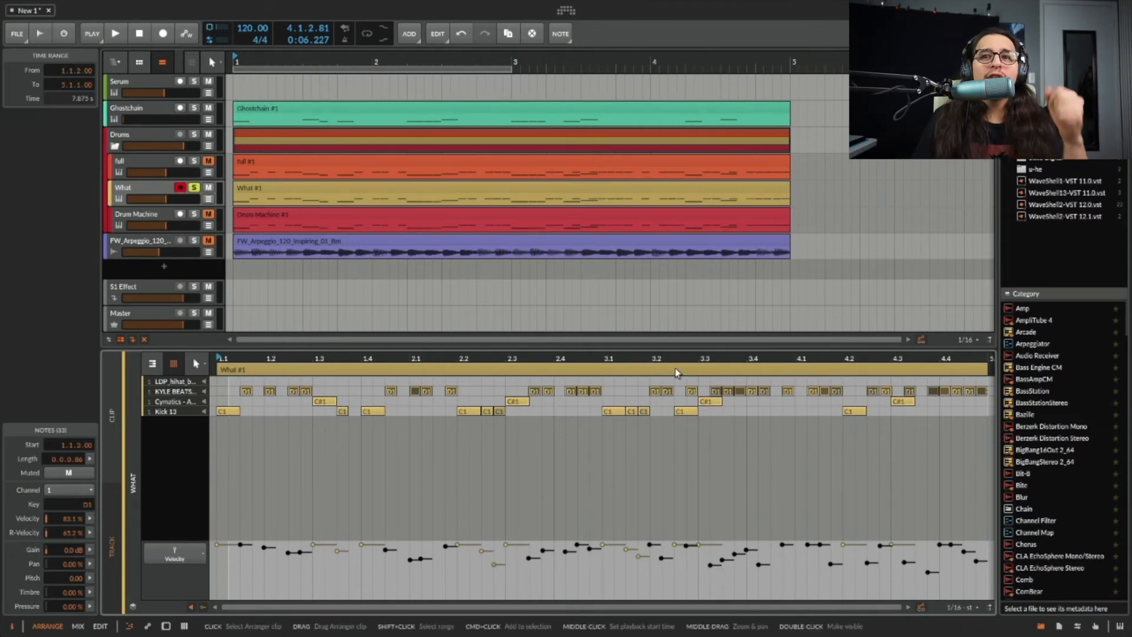
key("space")
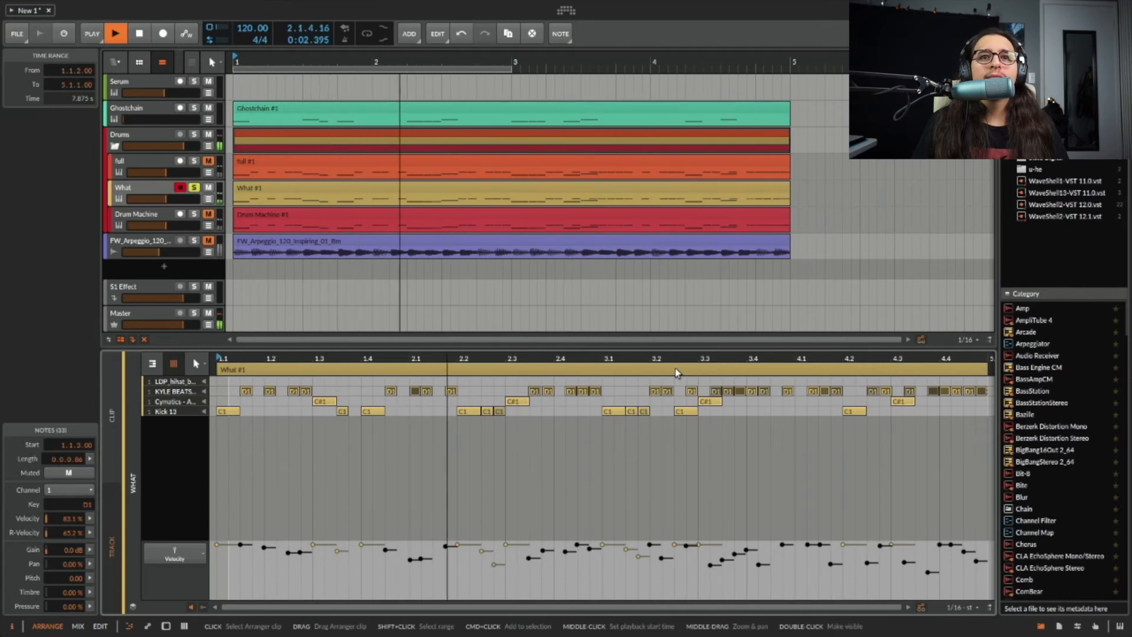
key("space")
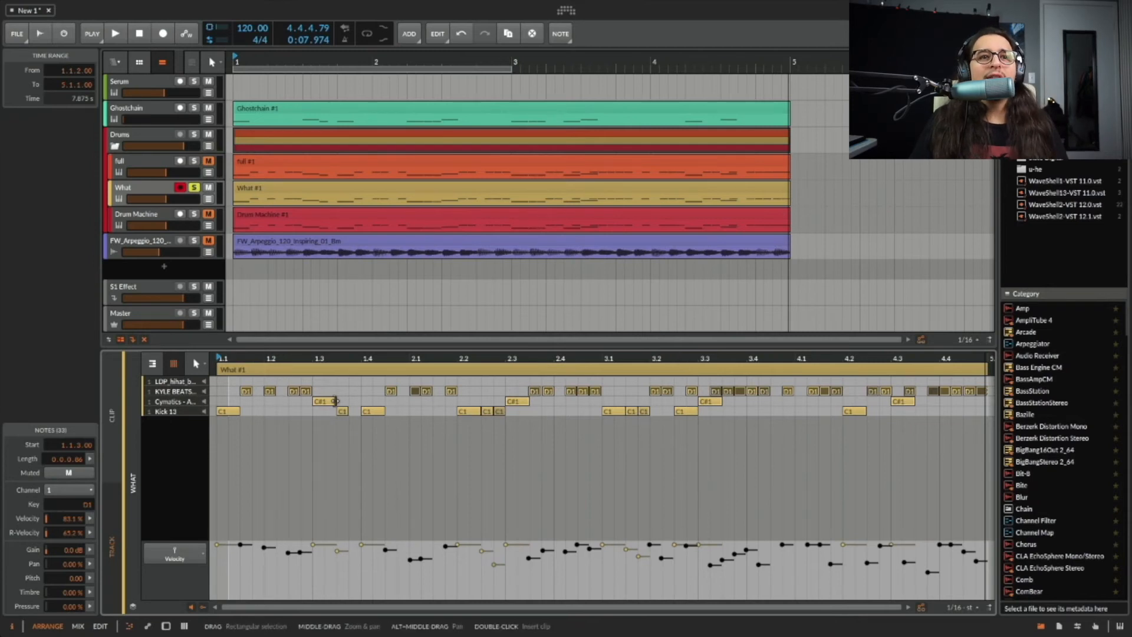
Step: Randomize the pan of the selected D1 notes by adding chaos in the pan histogram, audition the result, and close the histogram
left_click(90, 564)
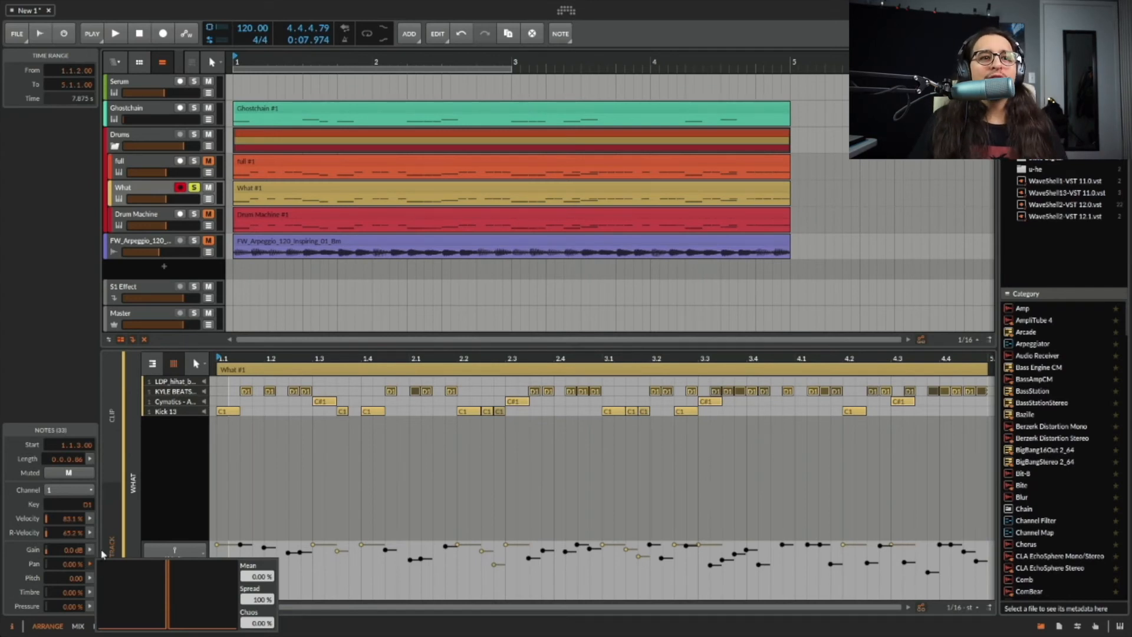
mouse_move(253, 624)
left_mouse_down()
mouse_move(253, 566)
mouse_move(249, 632)
left_mouse_up()
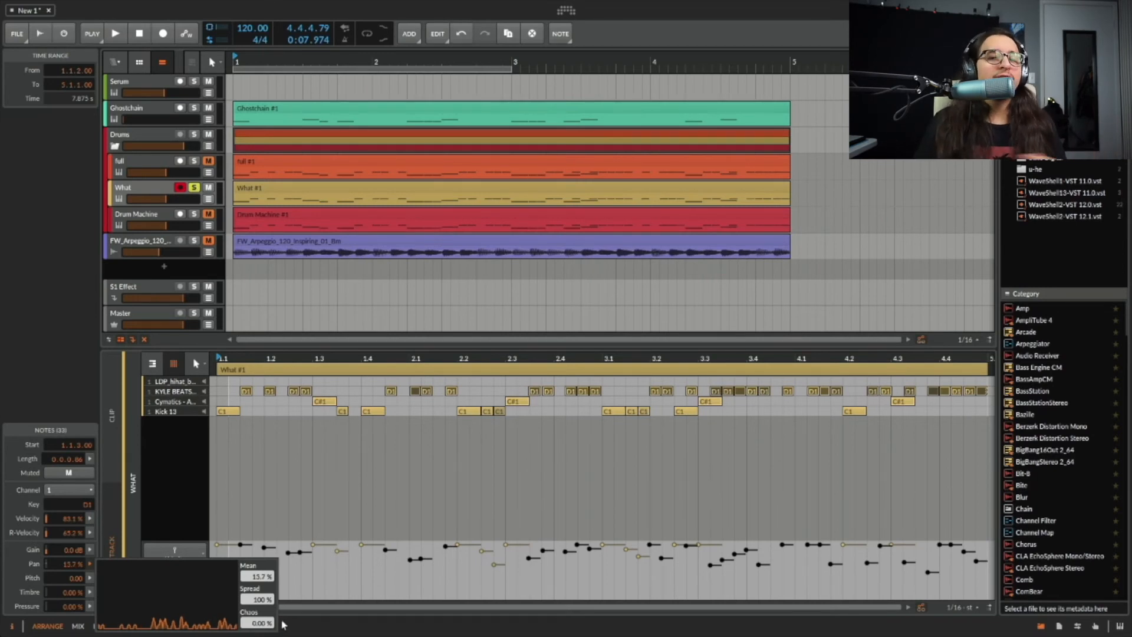
key("space")
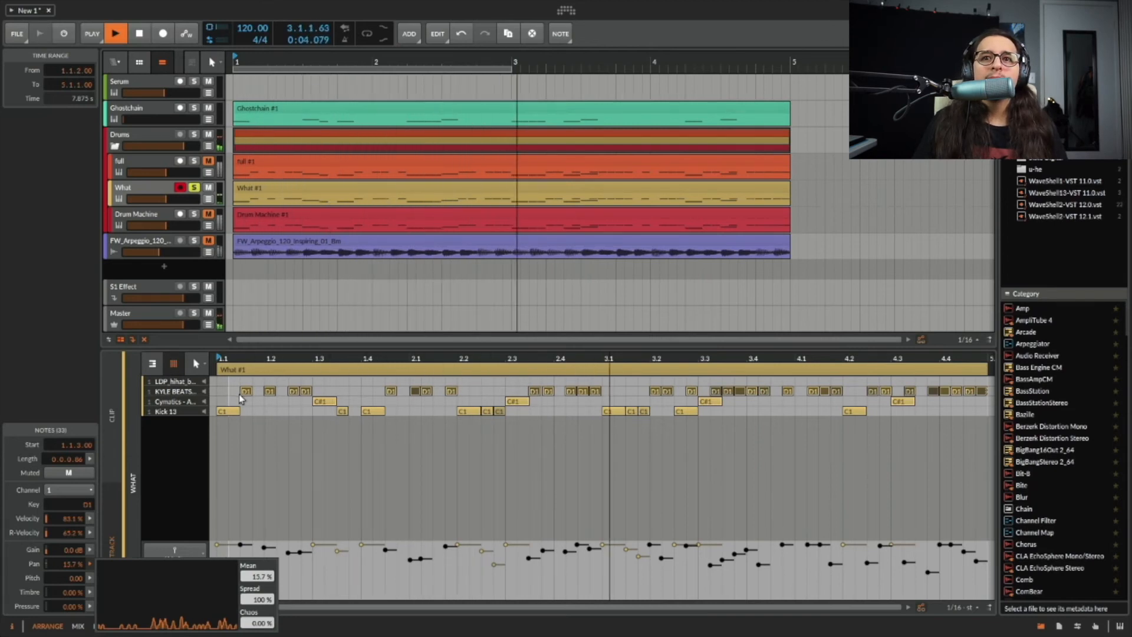
key("space")
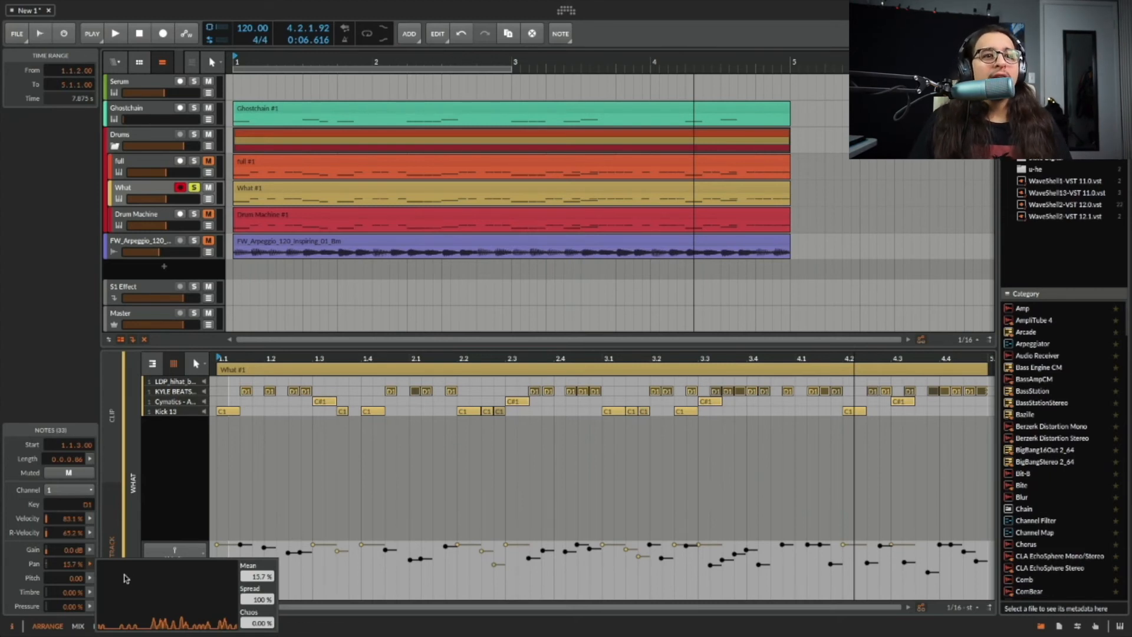
left_click(31, 588)
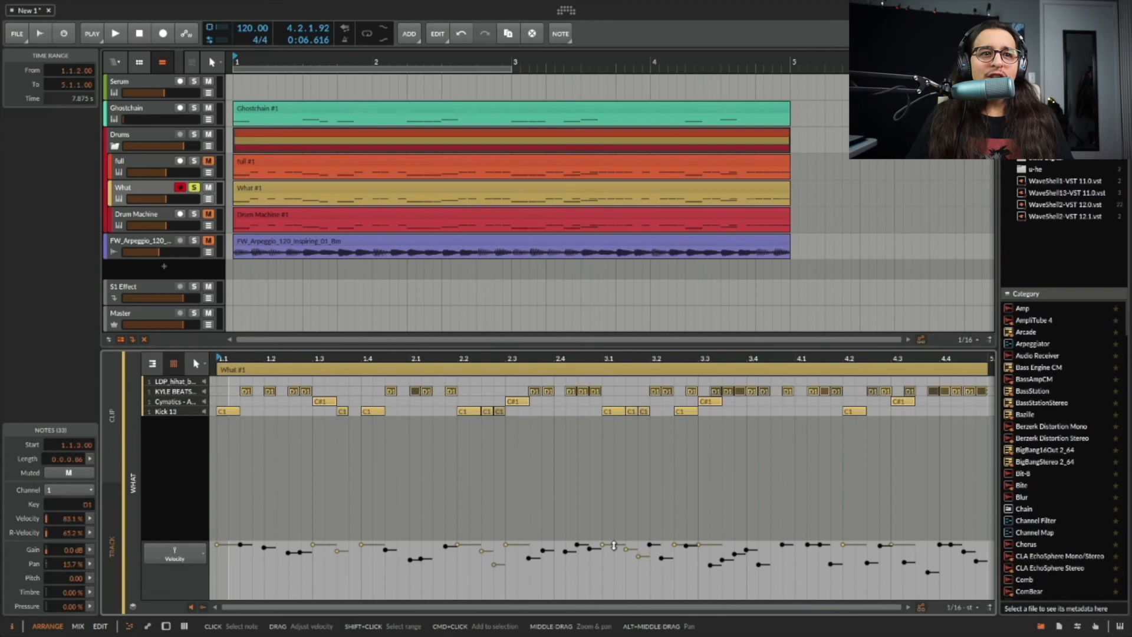
Step: Lower the velocity of the D1 note near 2.4.1 to about 78.3%, then play the unsoloed What track with its devices shown
left_click_drag(564, 551, 567, 540)
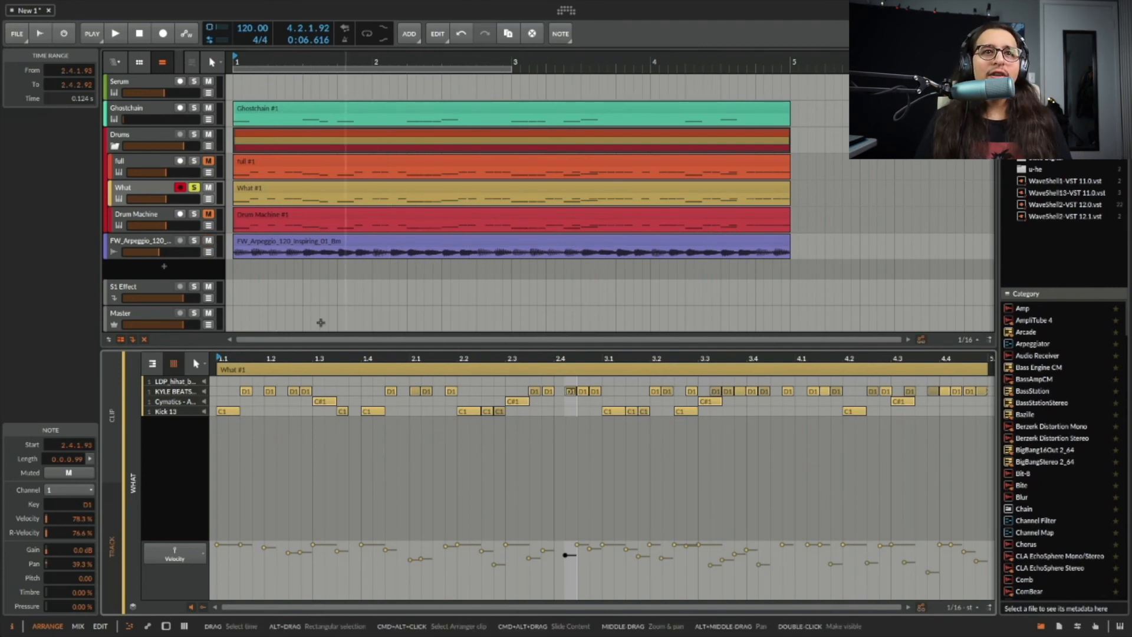
key("d")
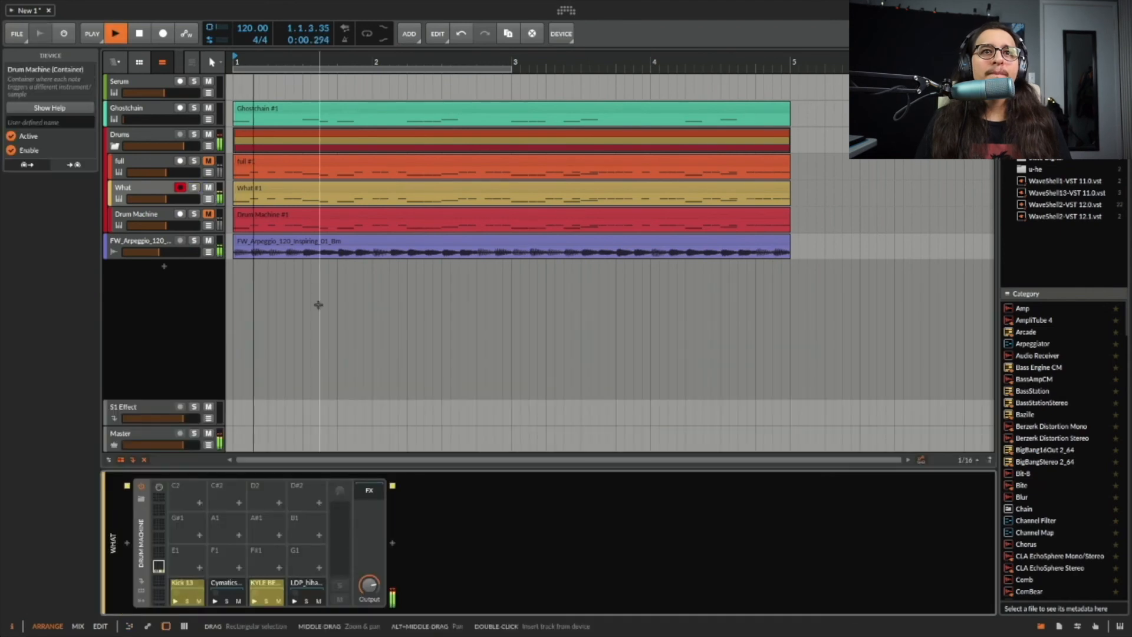